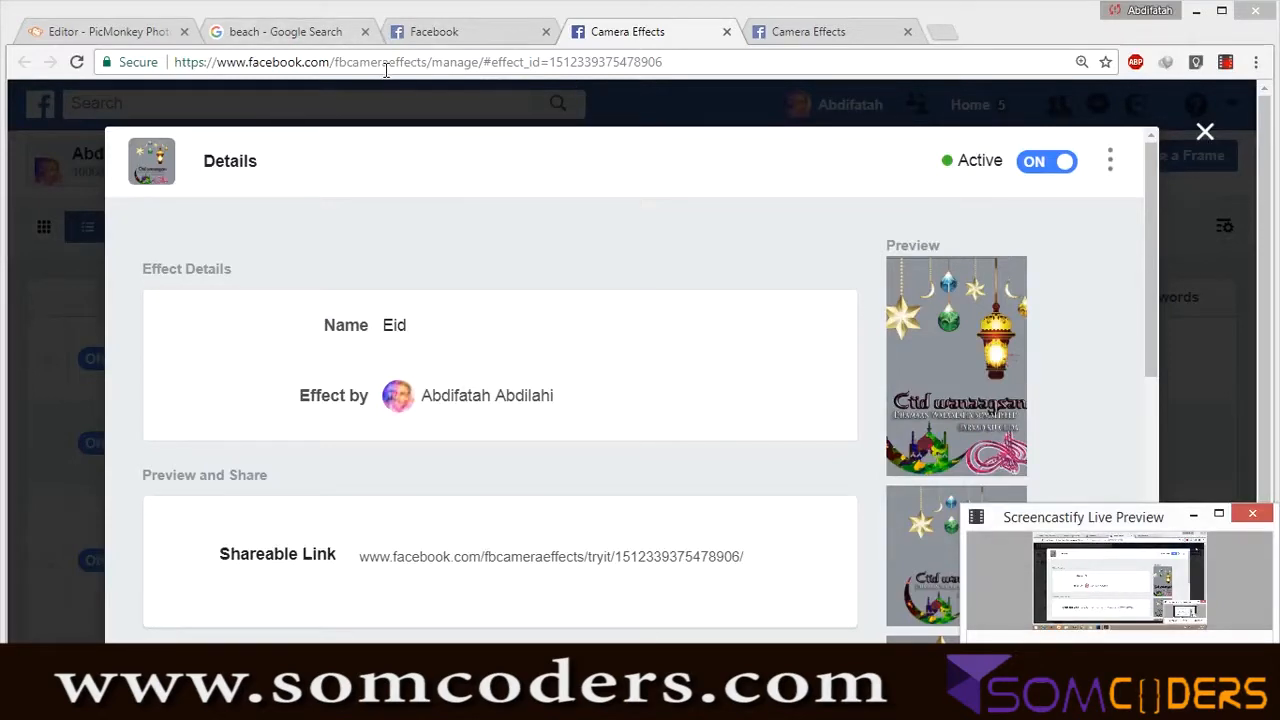
- Browse the Google image results for "beach" and bring up the Camera Effects Platform home page
{"action": "left_click", "coordinate": [280, 31]}
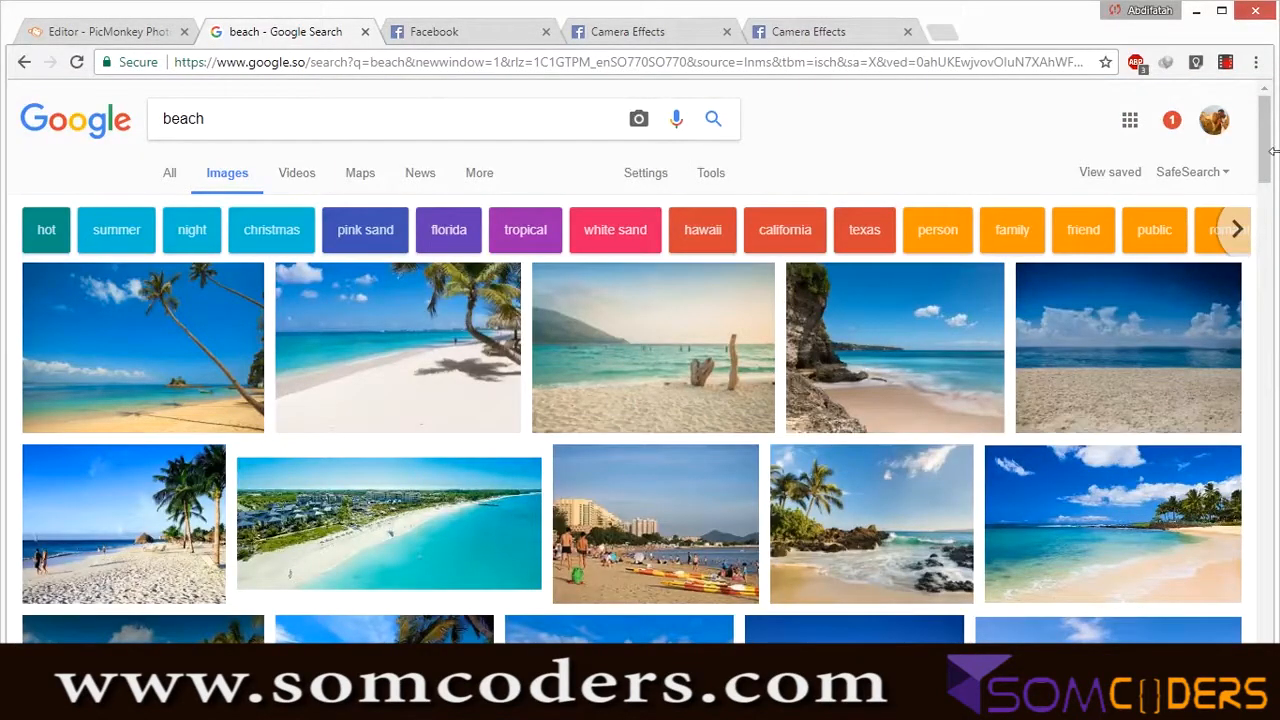
{"action": "mouse_move", "coordinate": [1270, 148]}
{"action": "left_mouse_down"}
{"action": "mouse_move", "coordinate": [1271, 284]}
{"action": "mouse_move", "coordinate": [1272, 166]}
{"action": "left_mouse_up"}
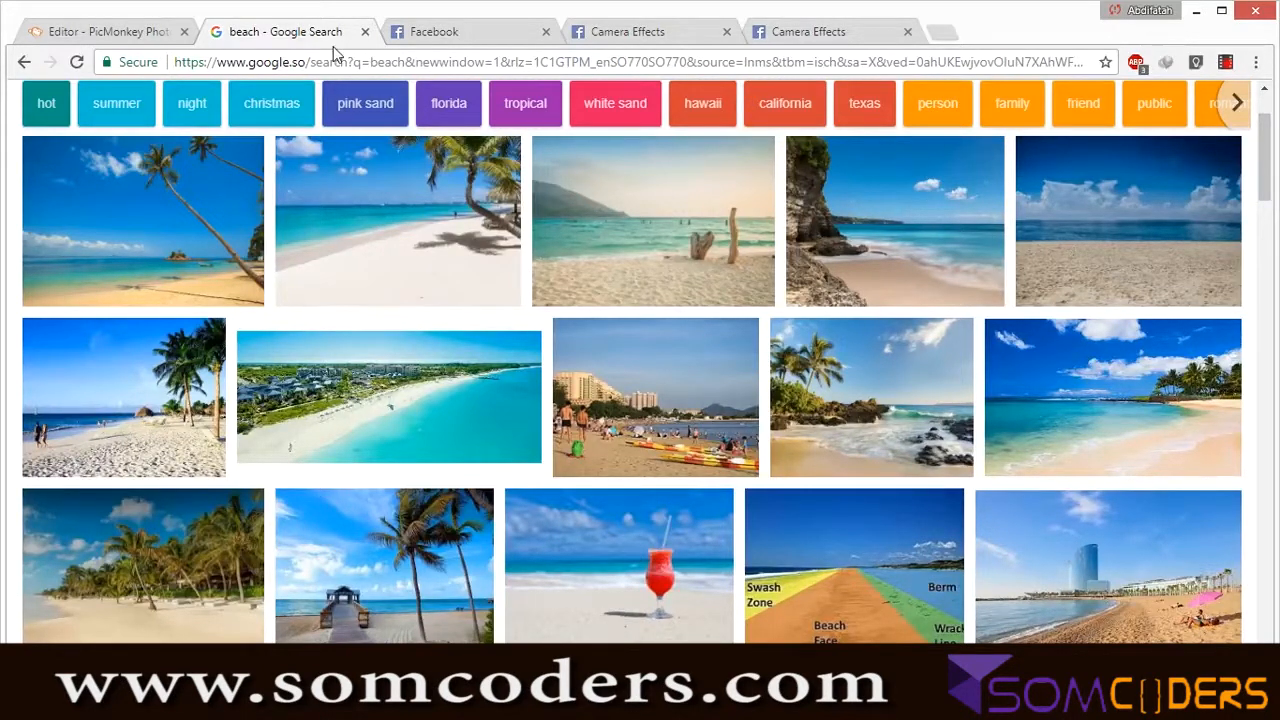
{"action": "left_click", "coordinate": [820, 33]}
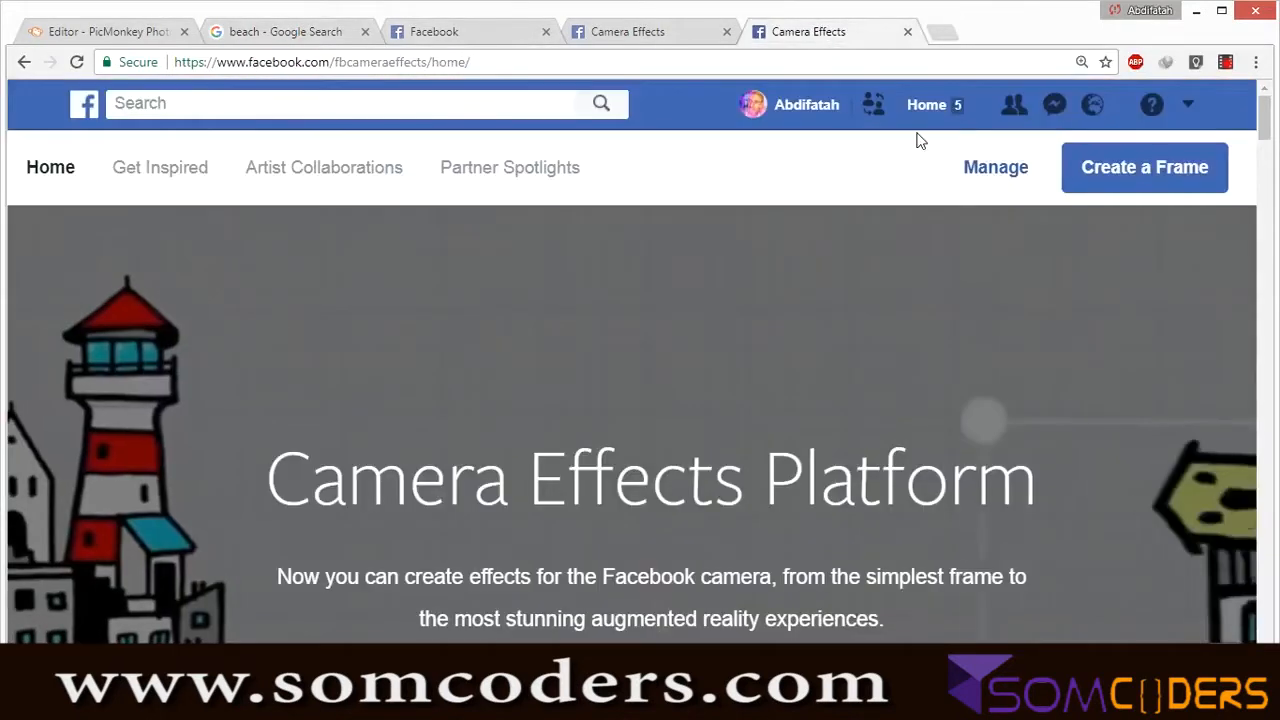
- Close the Eid effect's details, open the "somalis" effect from the managed effects list and view its enlarged phone preview
{"action": "left_click", "coordinate": [700, 33]}
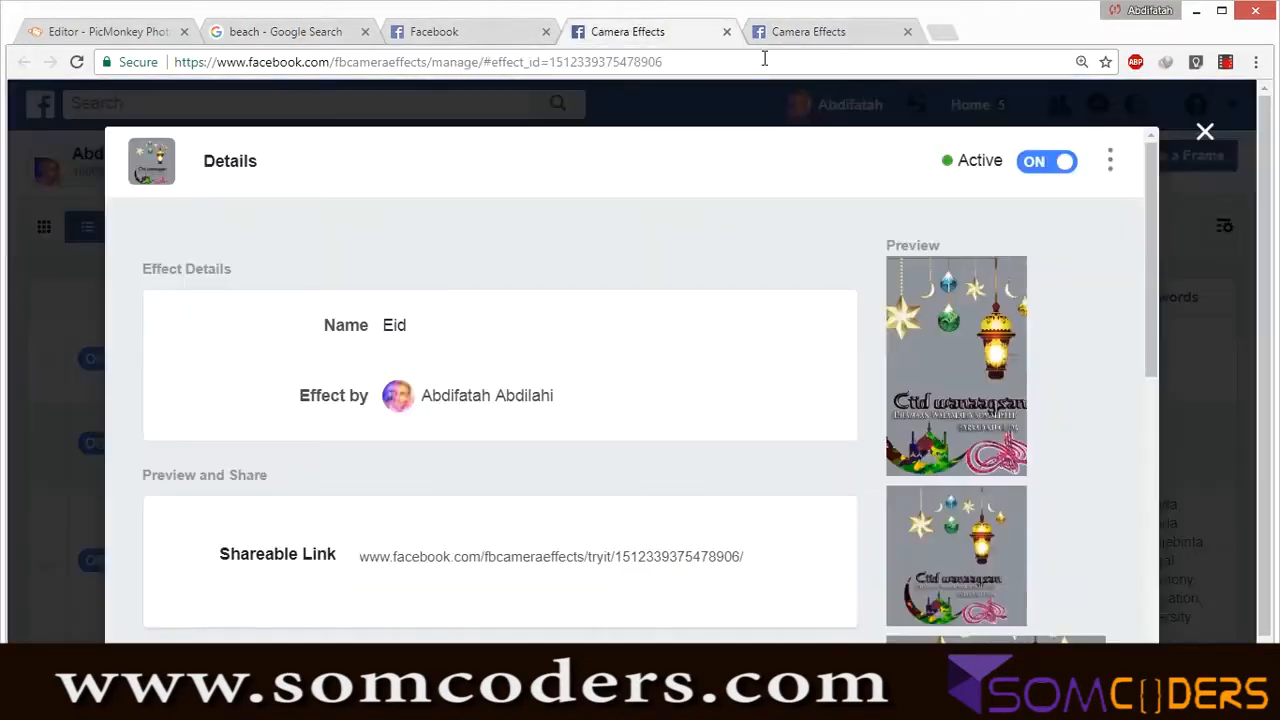
{"action": "left_click", "coordinate": [1204, 133]}
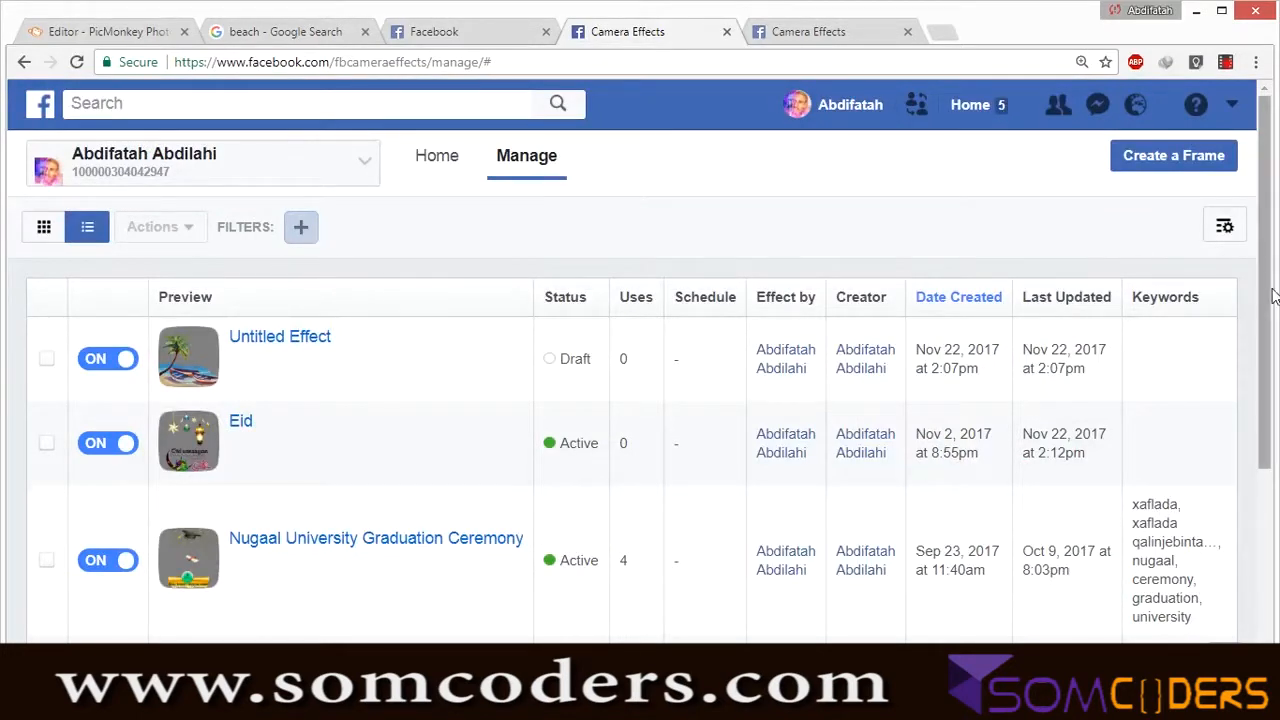
{"action": "scroll", "coordinate": [1234, 434], "scroll_direction": "down", "scroll_amount": 3}
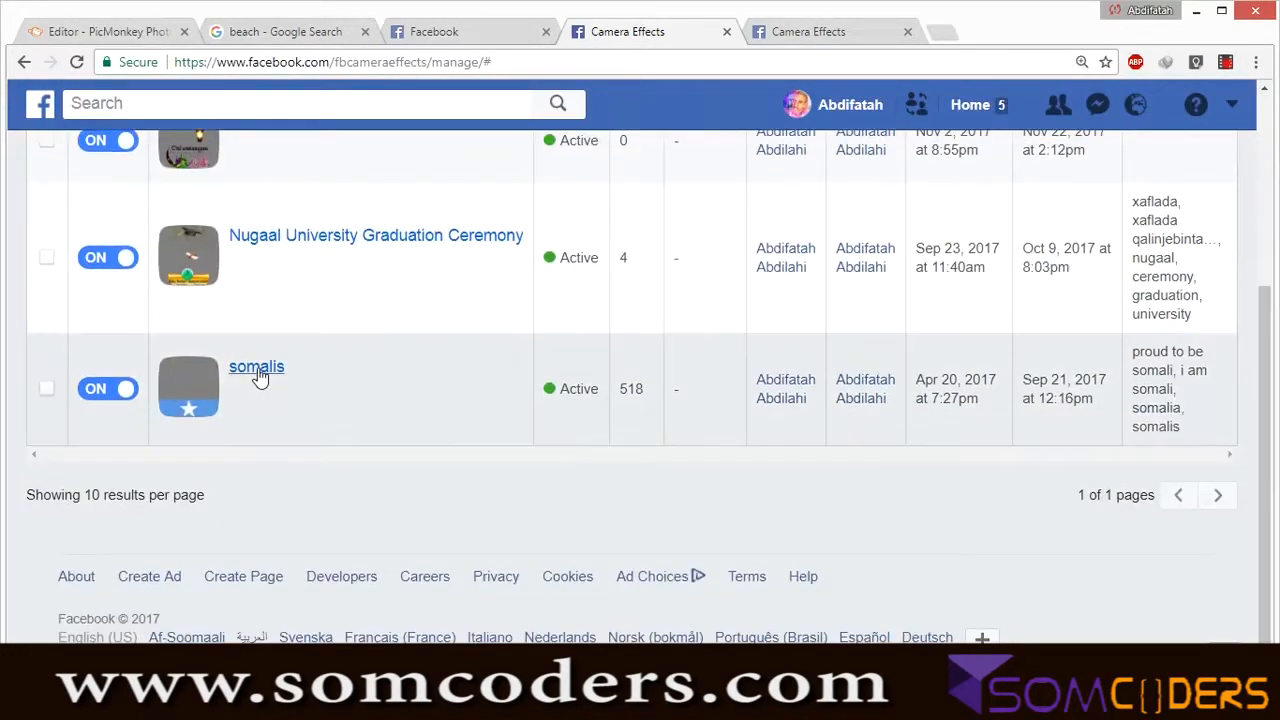
{"action": "left_click", "coordinate": [256, 368]}
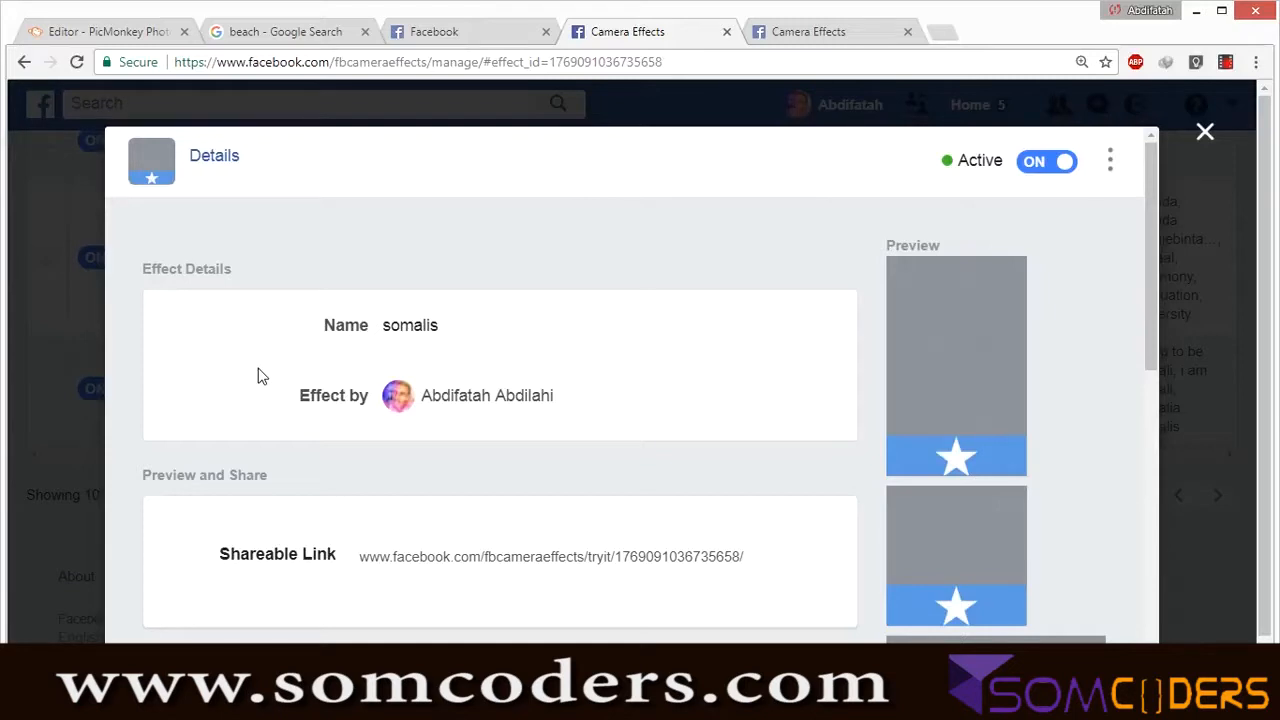
{"action": "mouse_move", "coordinate": [1016, 427]}
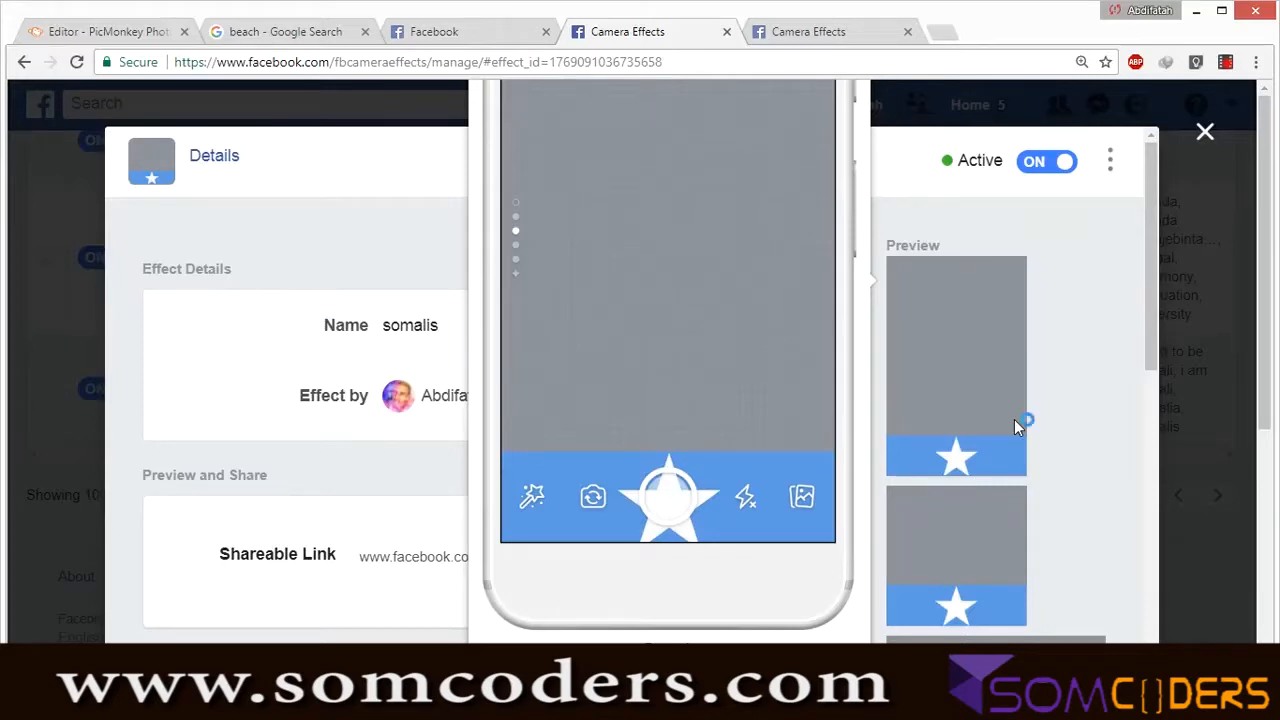
- Switch to the PicMonkey editor, open the Rotate options and highlight the site name in the web address
{"action": "left_click", "coordinate": [102, 38]}
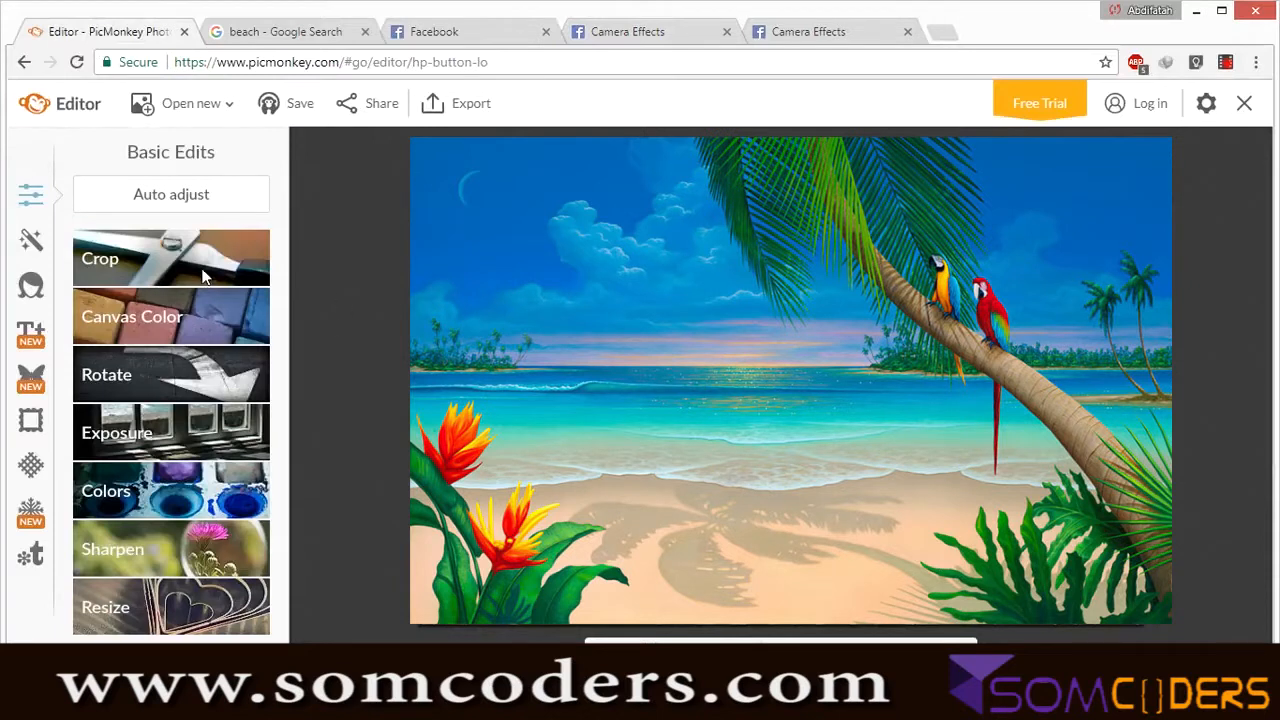
{"action": "left_click", "coordinate": [150, 374]}
{"action": "double_click", "coordinate": [282, 62]}
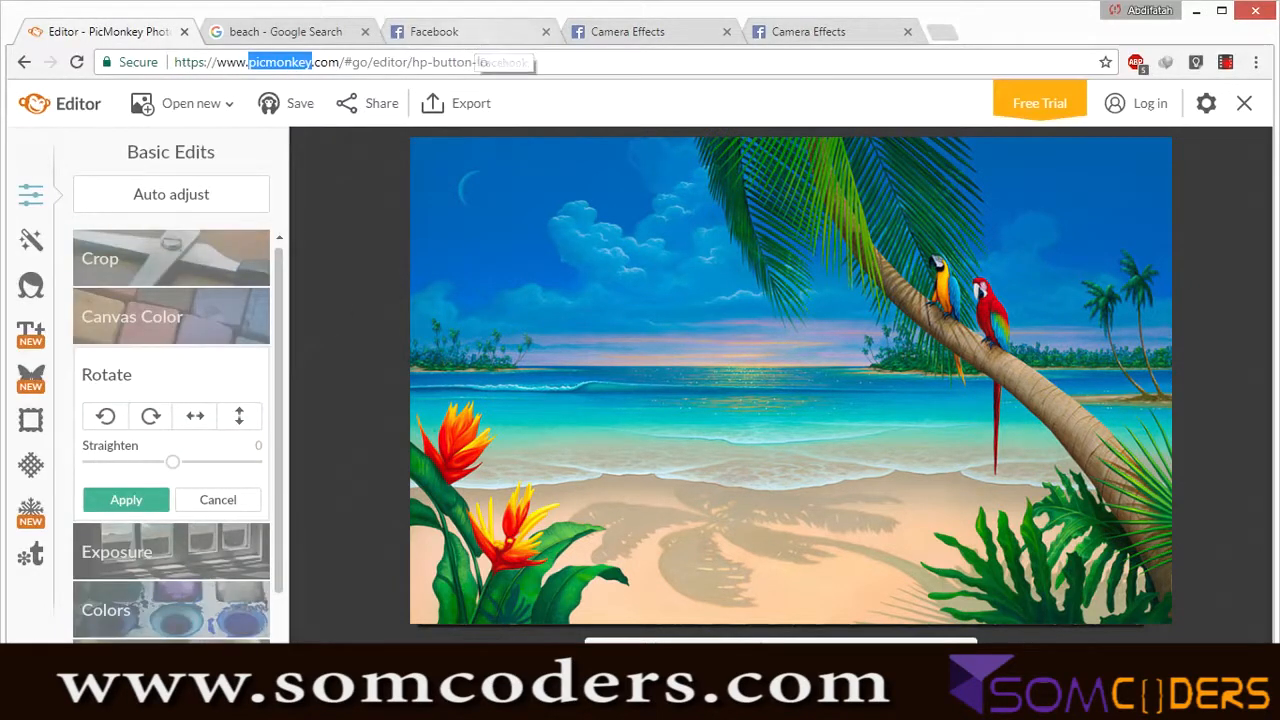
- Look at the cut-out beach picture in Photoshop and return to the Google beach image results in Chrome
{"action": "left_click", "coordinate": [286, 31]}
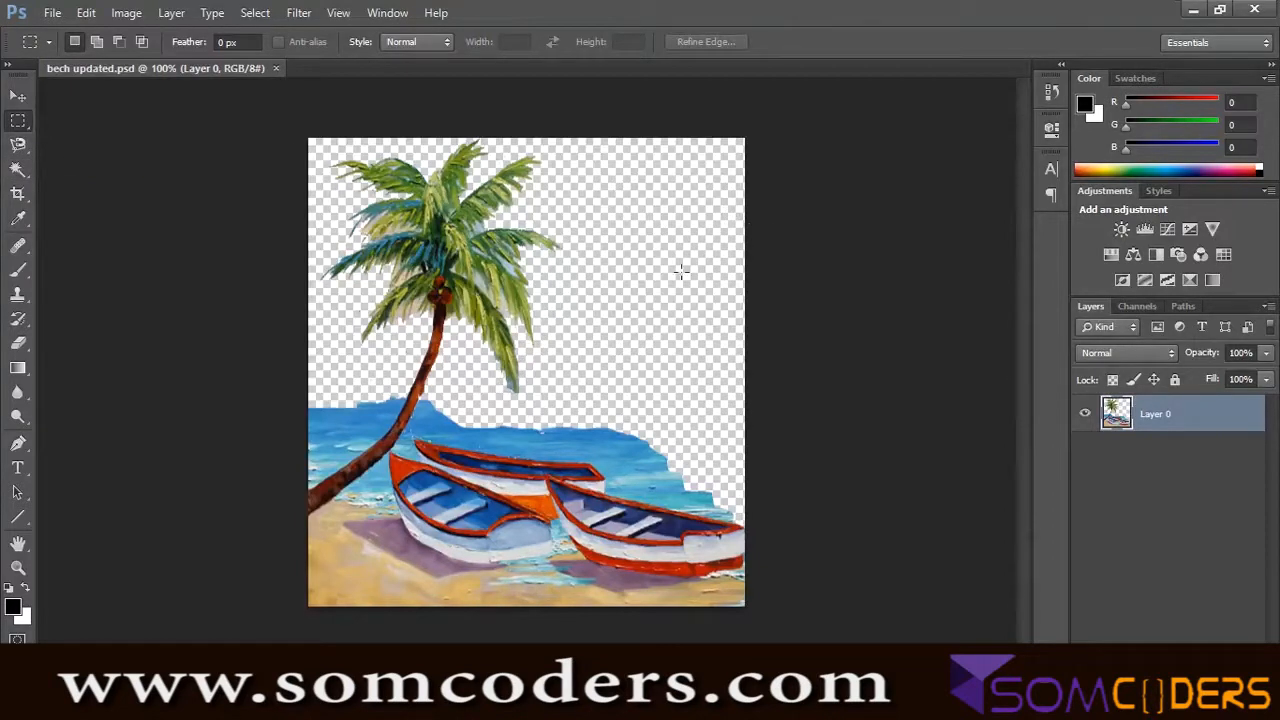
{"action": "left_click", "coordinate": [368, 702]}
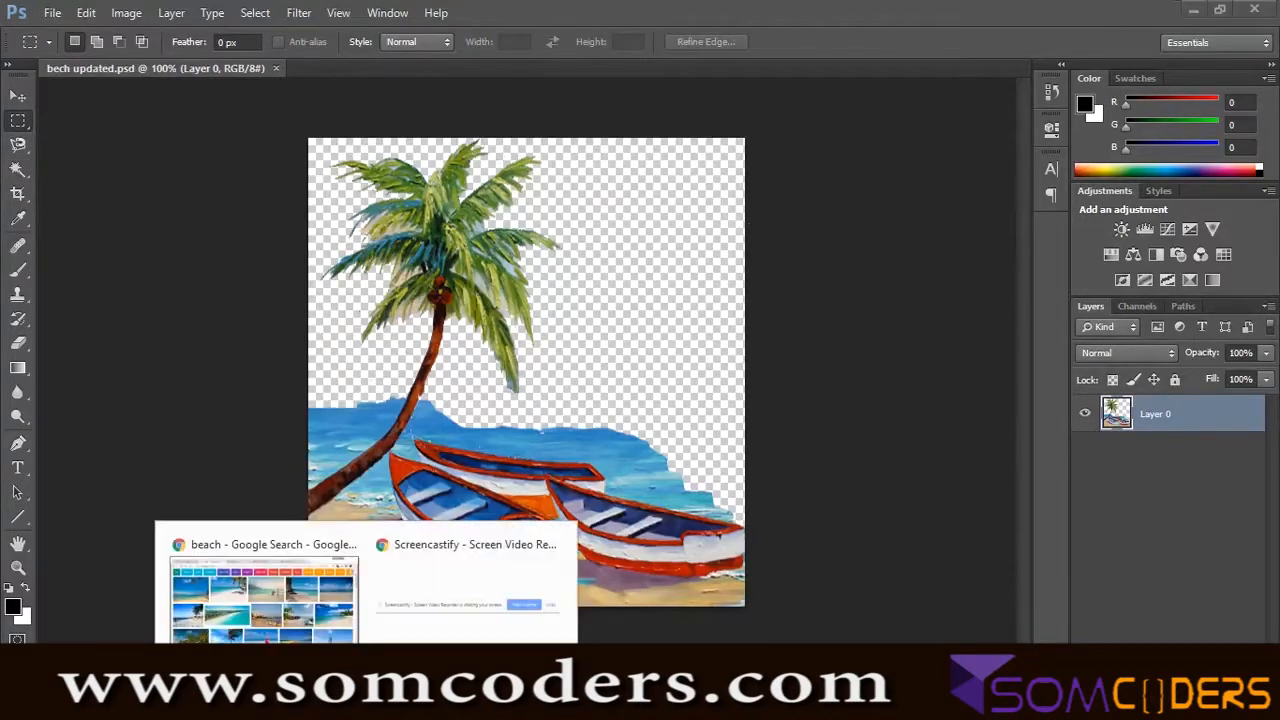
{"action": "left_click", "coordinate": [310, 626]}
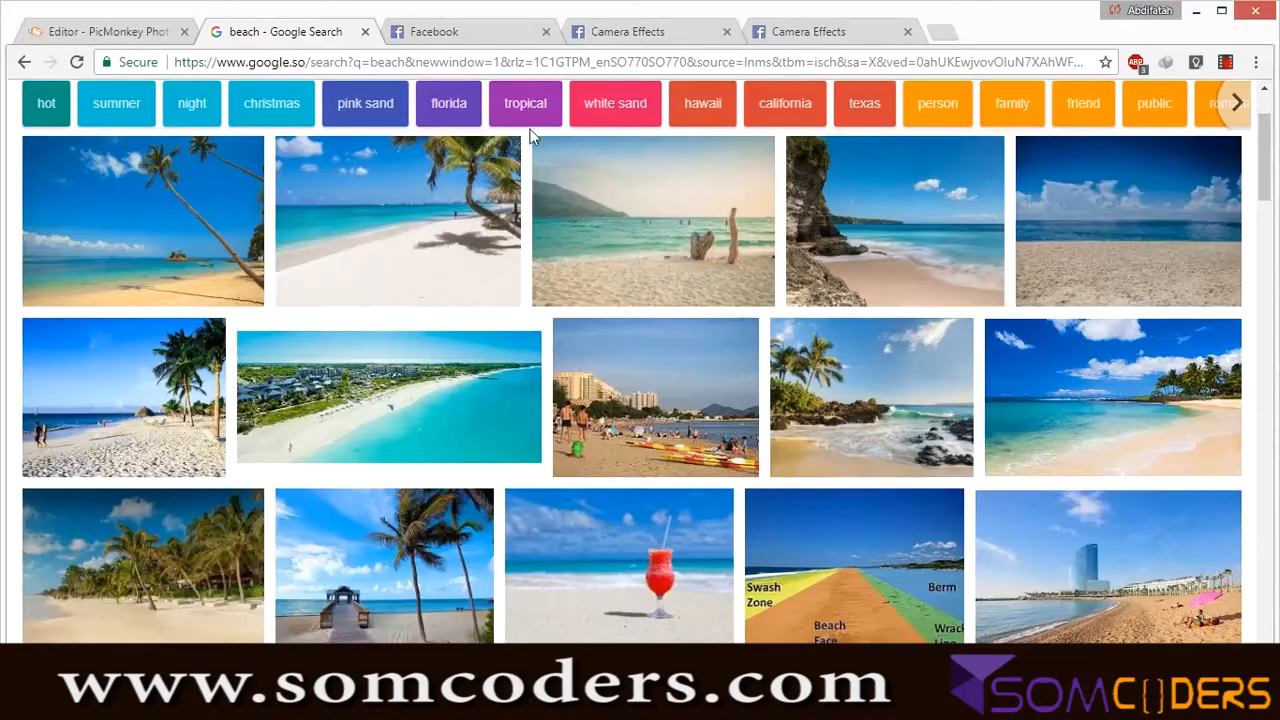
- On the Facebook home page, expand the Explore list and locate the Create a Frame entry
{"action": "left_click", "coordinate": [455, 35]}
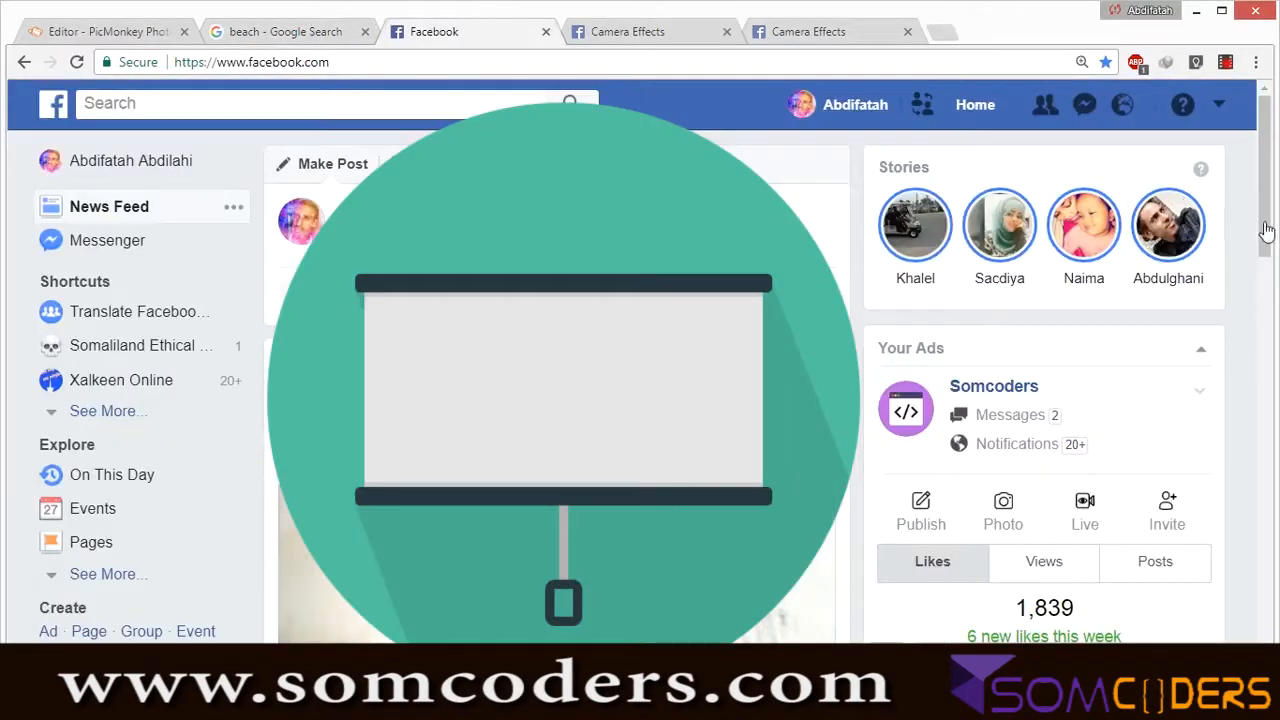
{"action": "mouse_move", "coordinate": [1268, 220]}
{"action": "left_mouse_down"}
{"action": "mouse_move", "coordinate": [1277, 322]}
{"action": "mouse_move", "coordinate": [1256, 201]}
{"action": "left_mouse_up"}
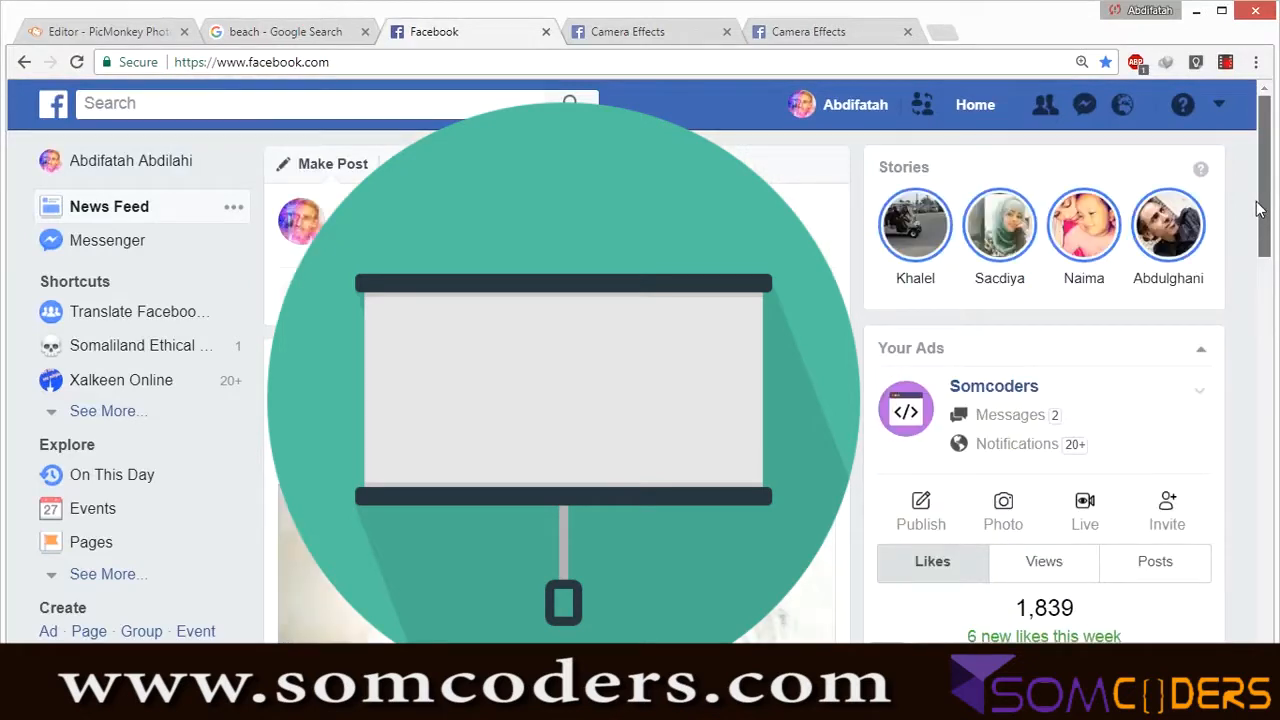
{"action": "left_click", "coordinate": [100, 574]}
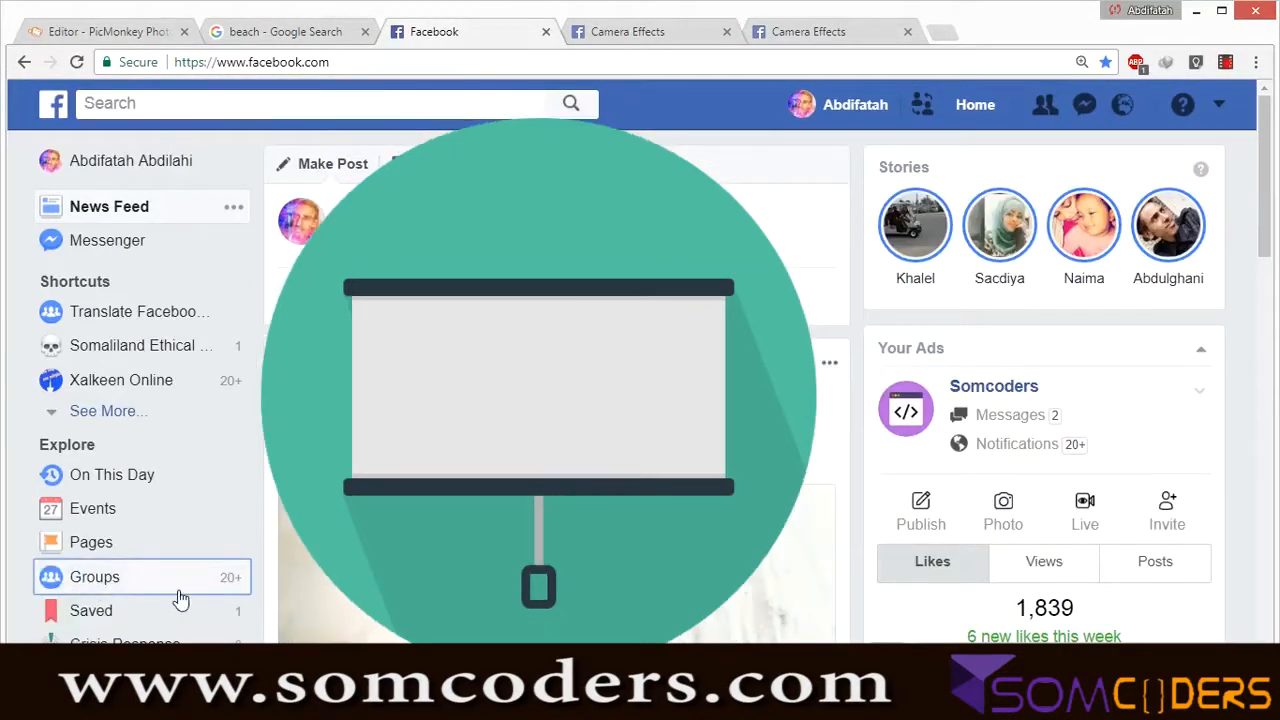
{"action": "left_click_drag", "start_coordinate": [1267, 240], "coordinate": [1274, 390]}
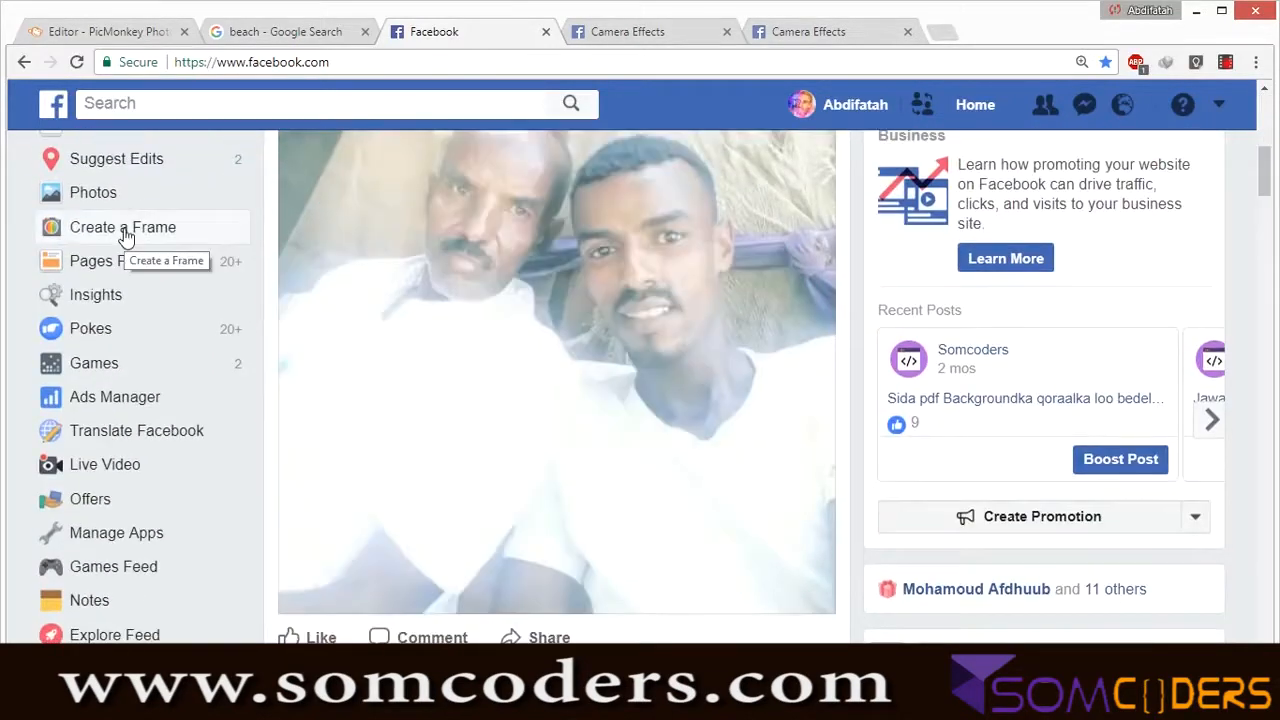
- Go to the Camera Effects Platform home page and highlight "fbcameraeffects" in its web address
{"action": "left_click", "coordinate": [666, 31]}
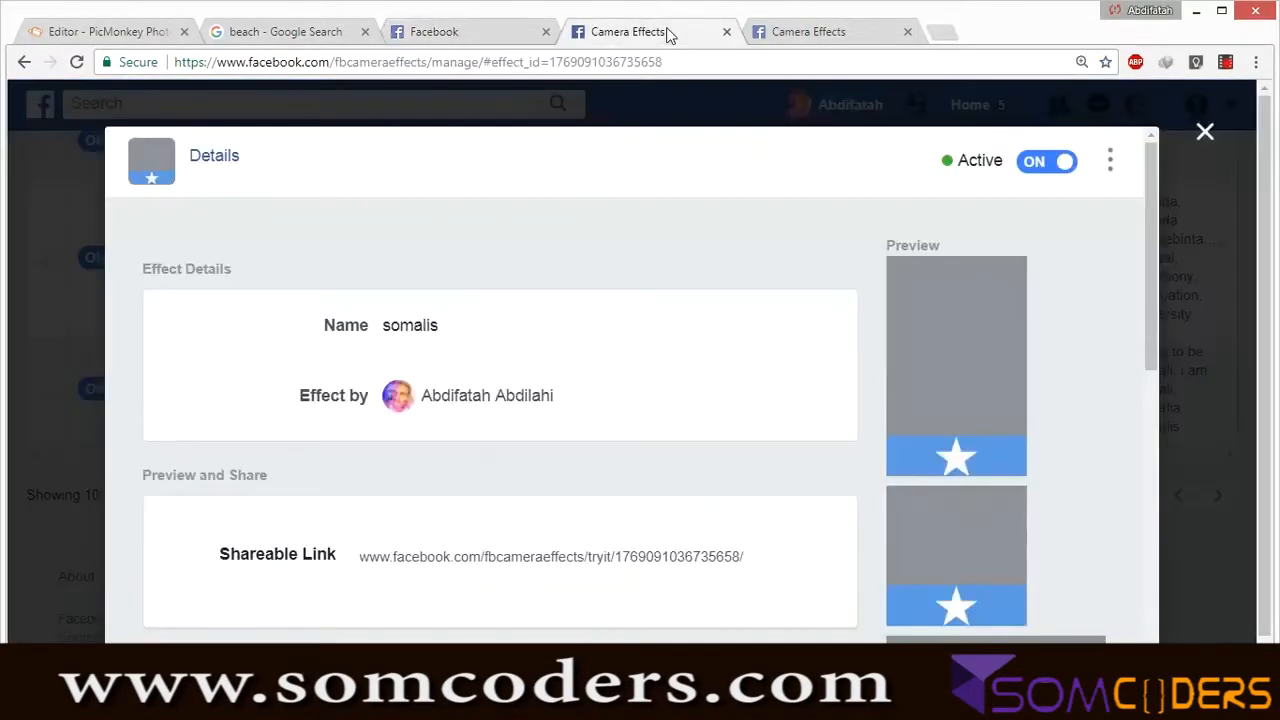
{"action": "left_click", "coordinate": [812, 40]}
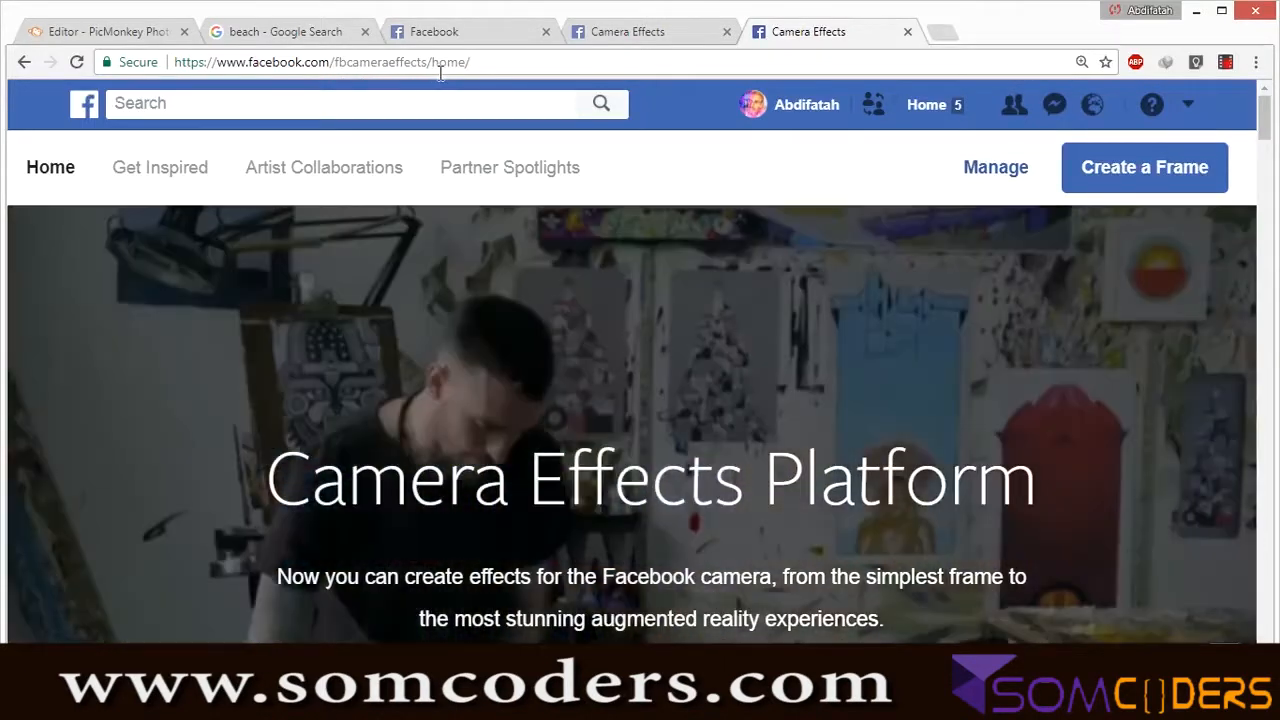
{"action": "double_click", "coordinate": [414, 64]}
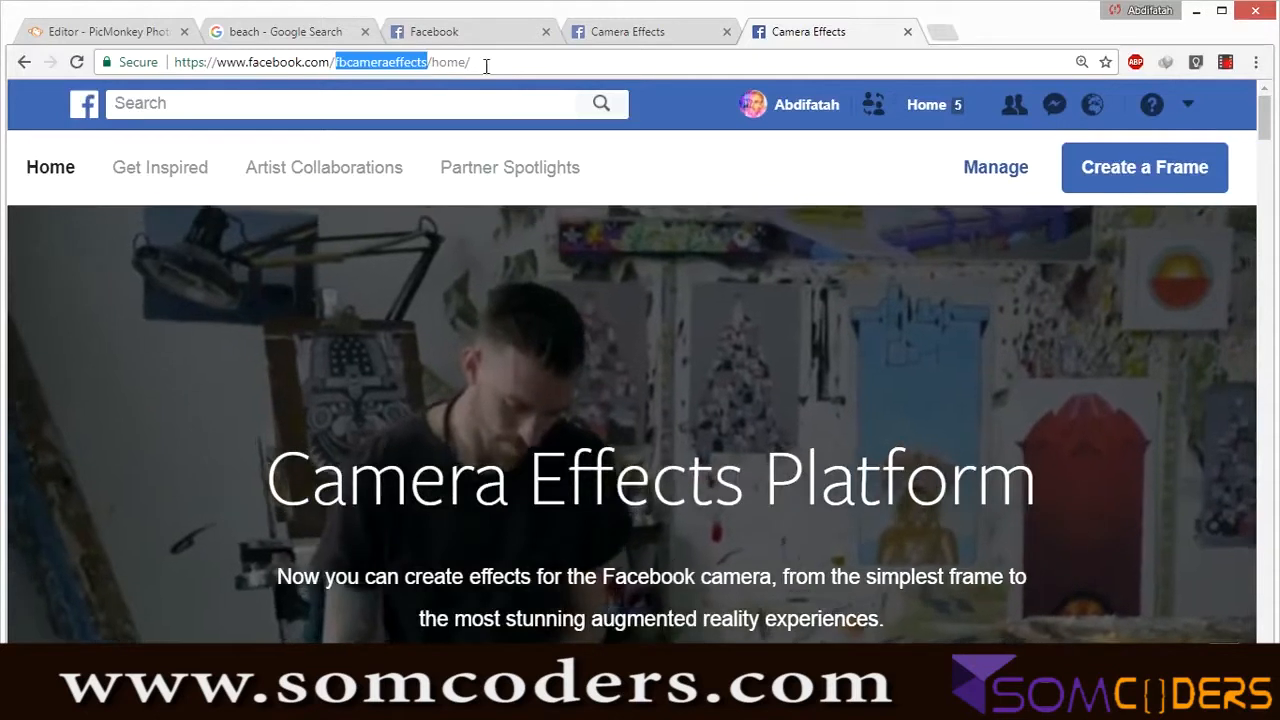
{"action": "left_click", "coordinate": [491, 64]}
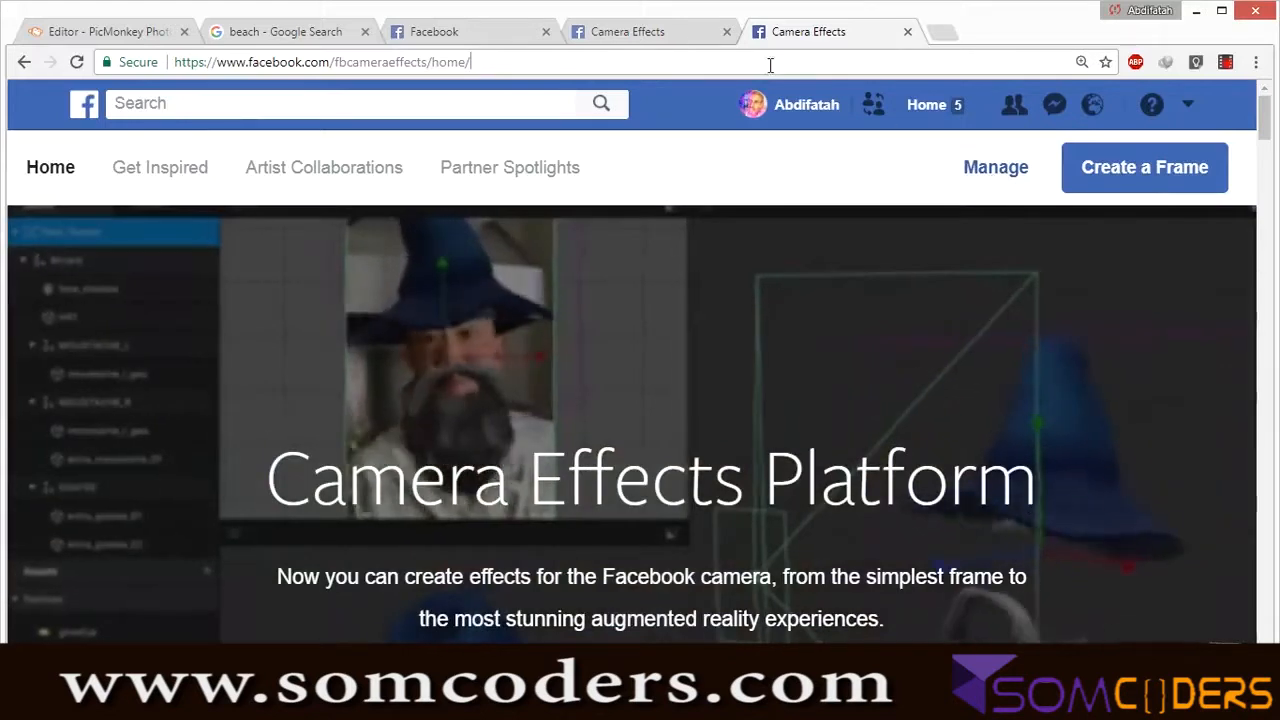
- Close the somalis effect's details, start a new frame from the Camera Effects home page and examine the selectable owners
{"action": "left_click", "coordinate": [666, 35]}
{"action": "left_click", "coordinate": [1205, 134]}
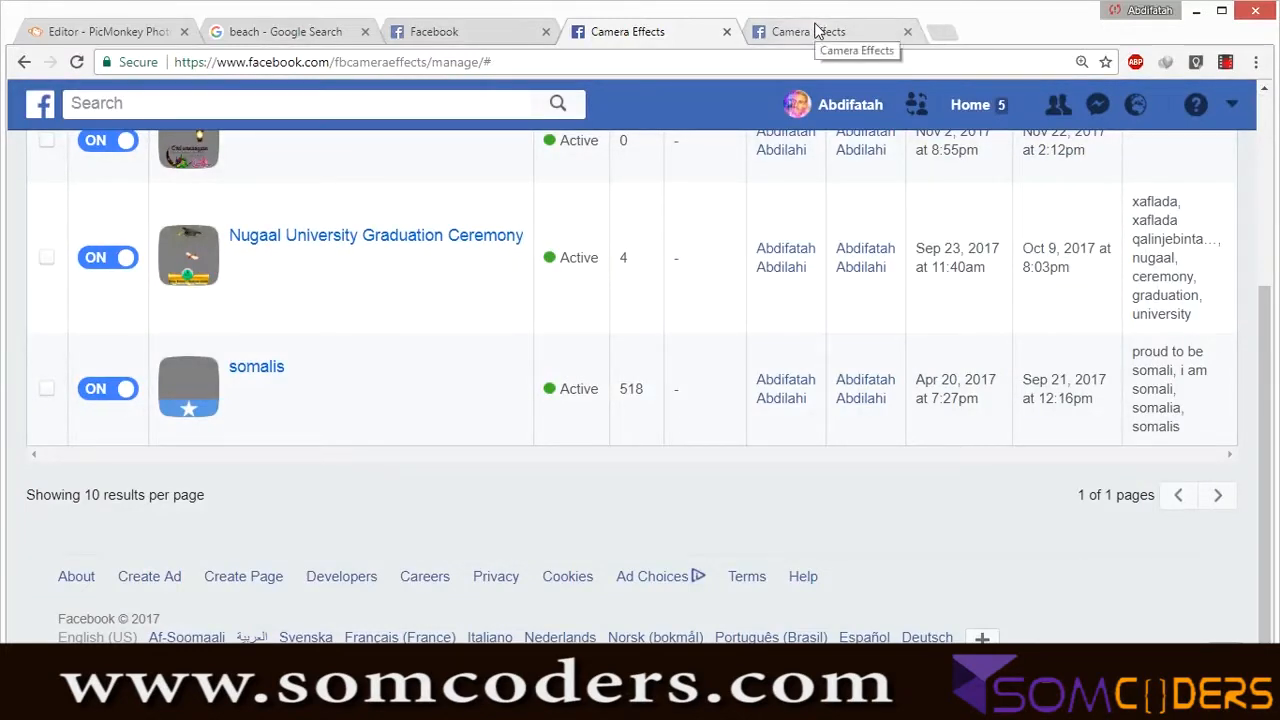
{"action": "left_click", "coordinate": [816, 28]}
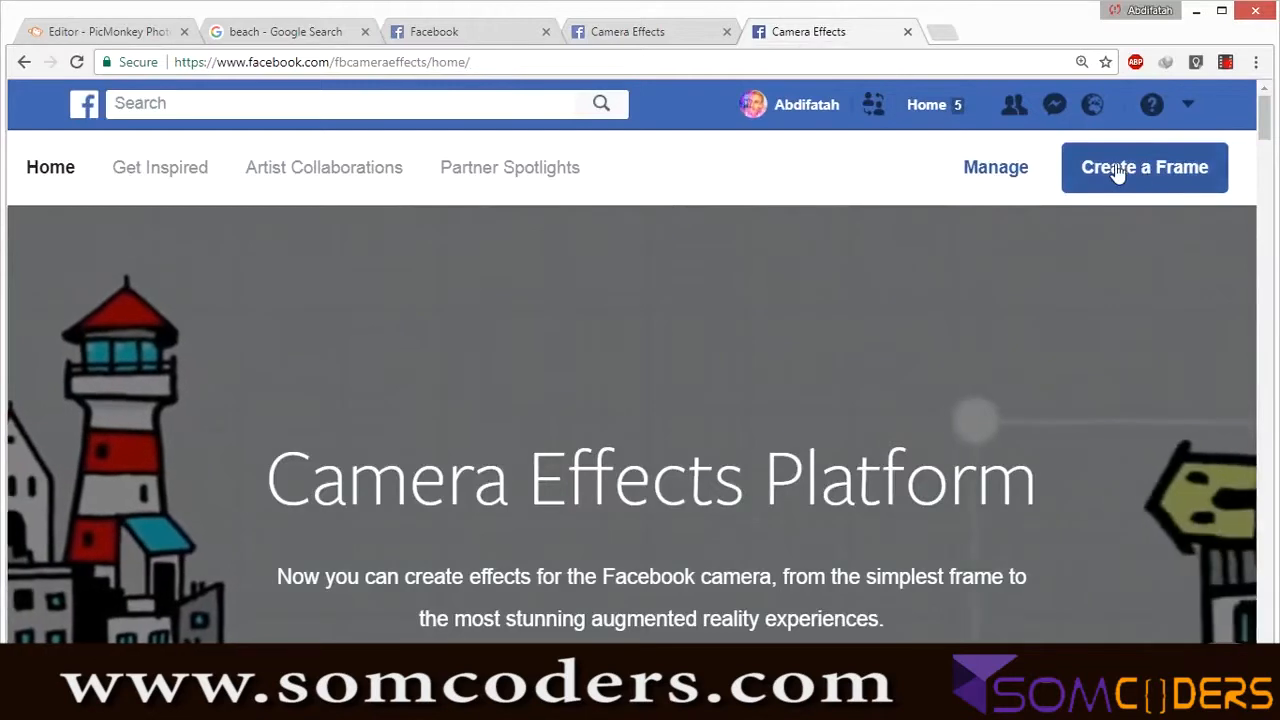
{"action": "left_click", "coordinate": [1117, 170]}
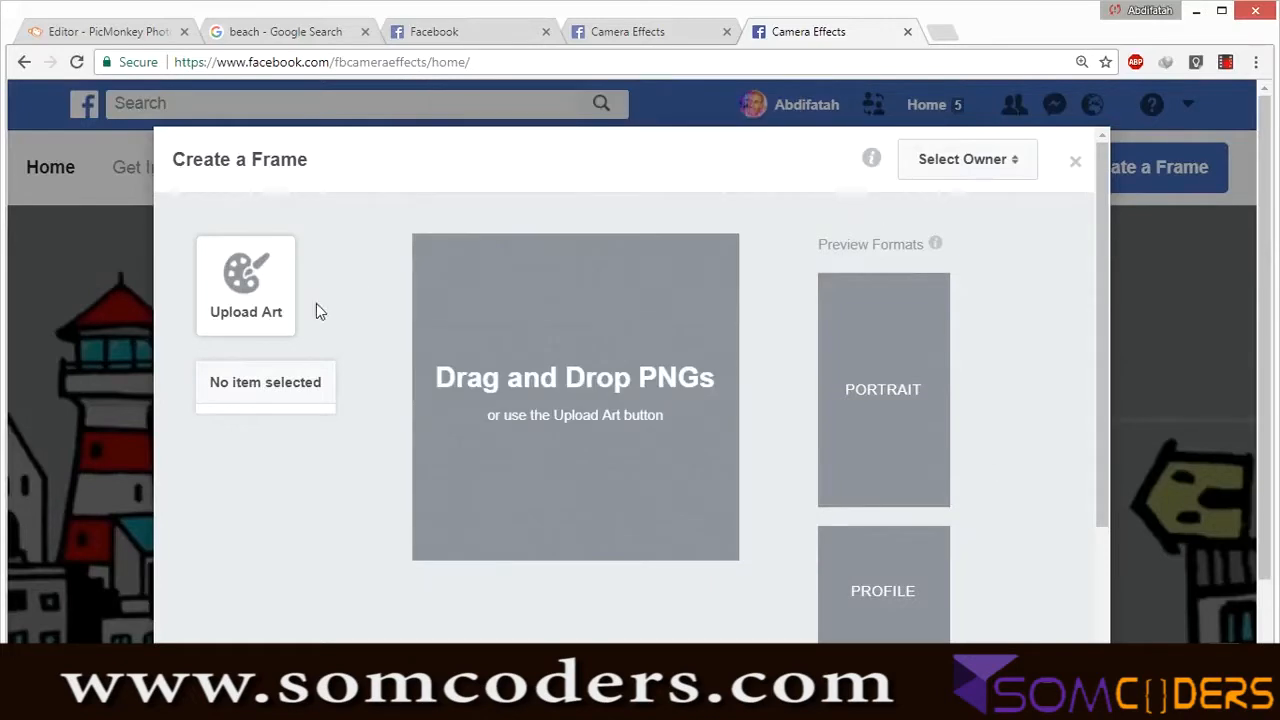
{"action": "left_click", "coordinate": [1001, 172]}
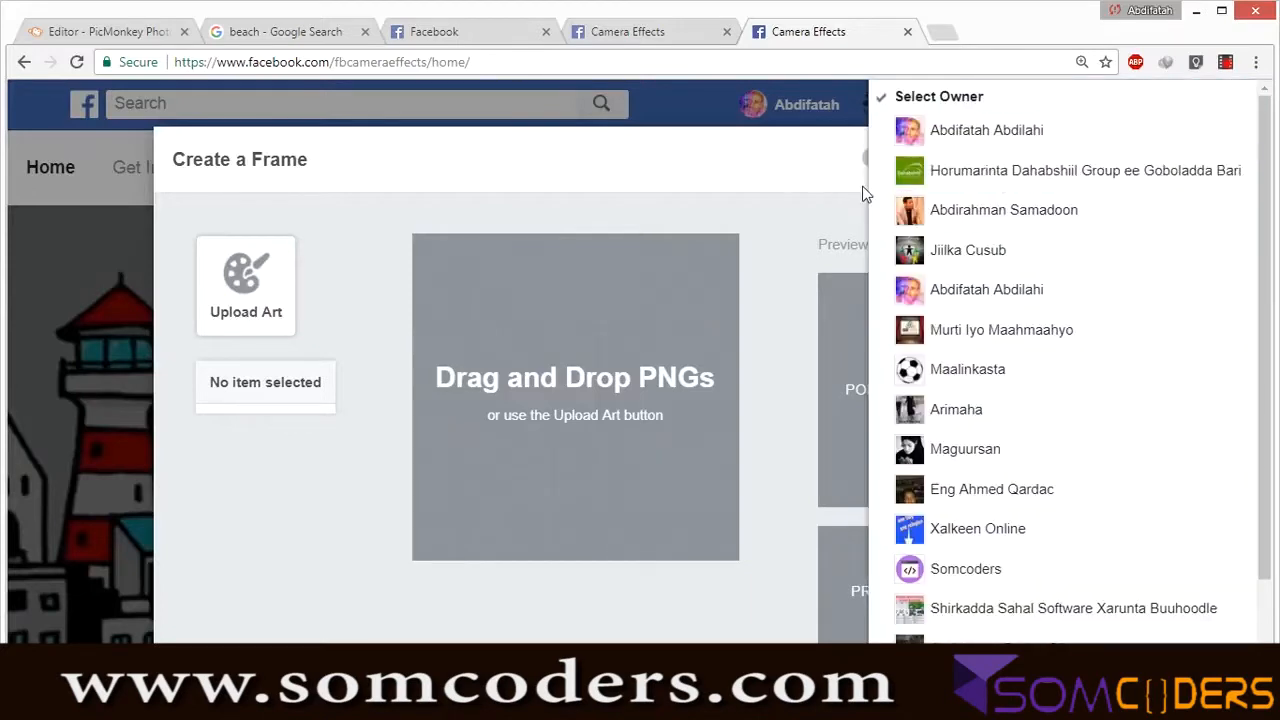
{"action": "left_click", "coordinate": [818, 187]}
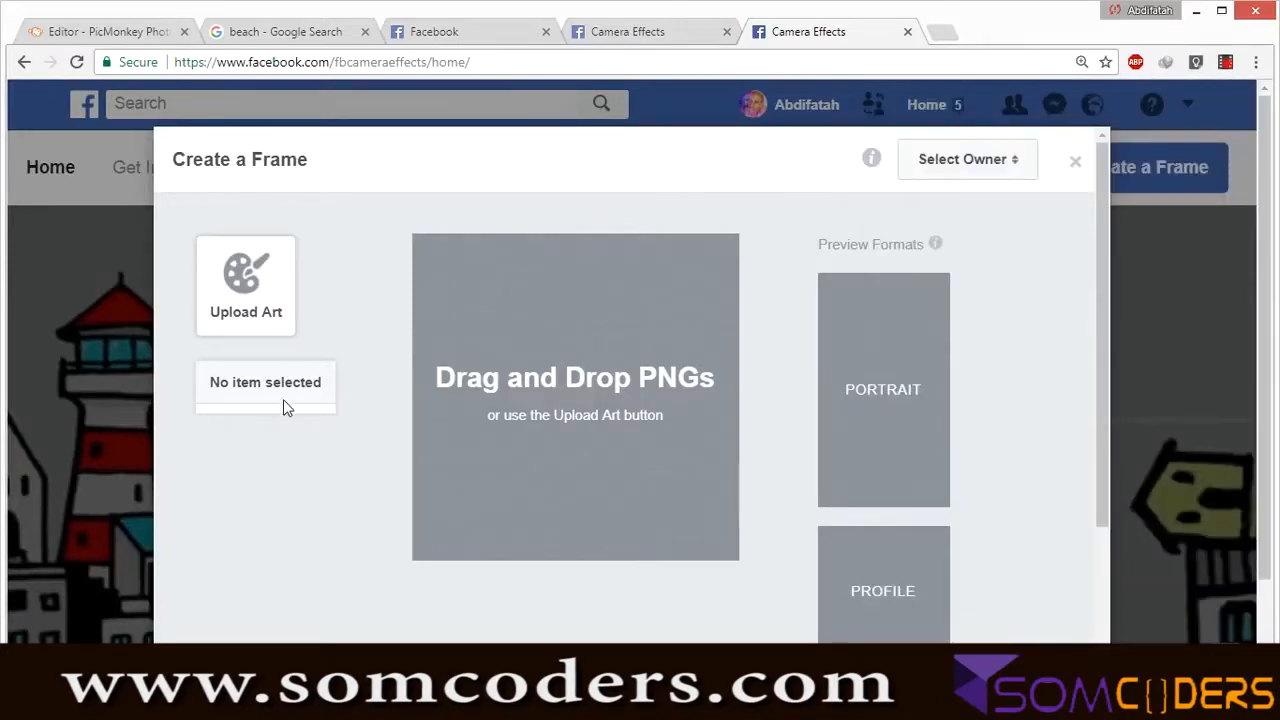
- Upload the "beach view" image from the Videos folder as the frame art and check its preview formats
{"action": "left_click", "coordinate": [243, 328]}
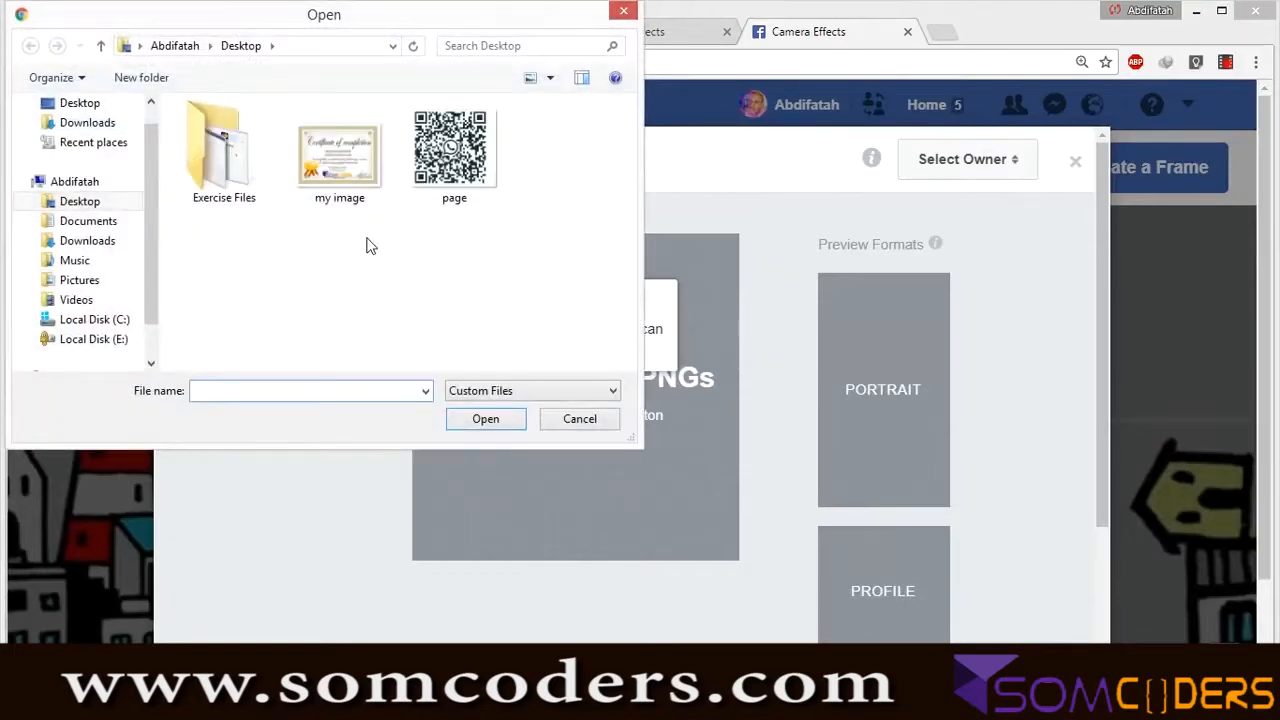
{"action": "left_click", "coordinate": [78, 282]}
{"action": "left_click", "coordinate": [75, 300]}
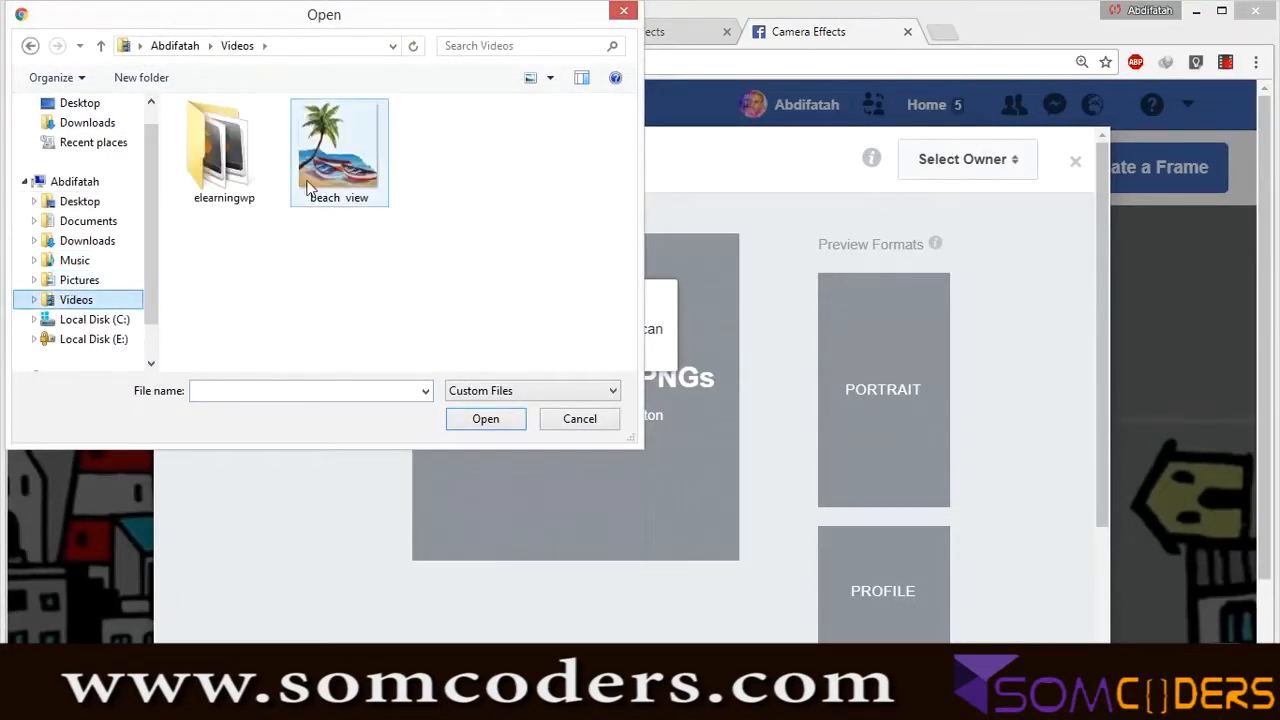
{"action": "left_click", "coordinate": [345, 180]}
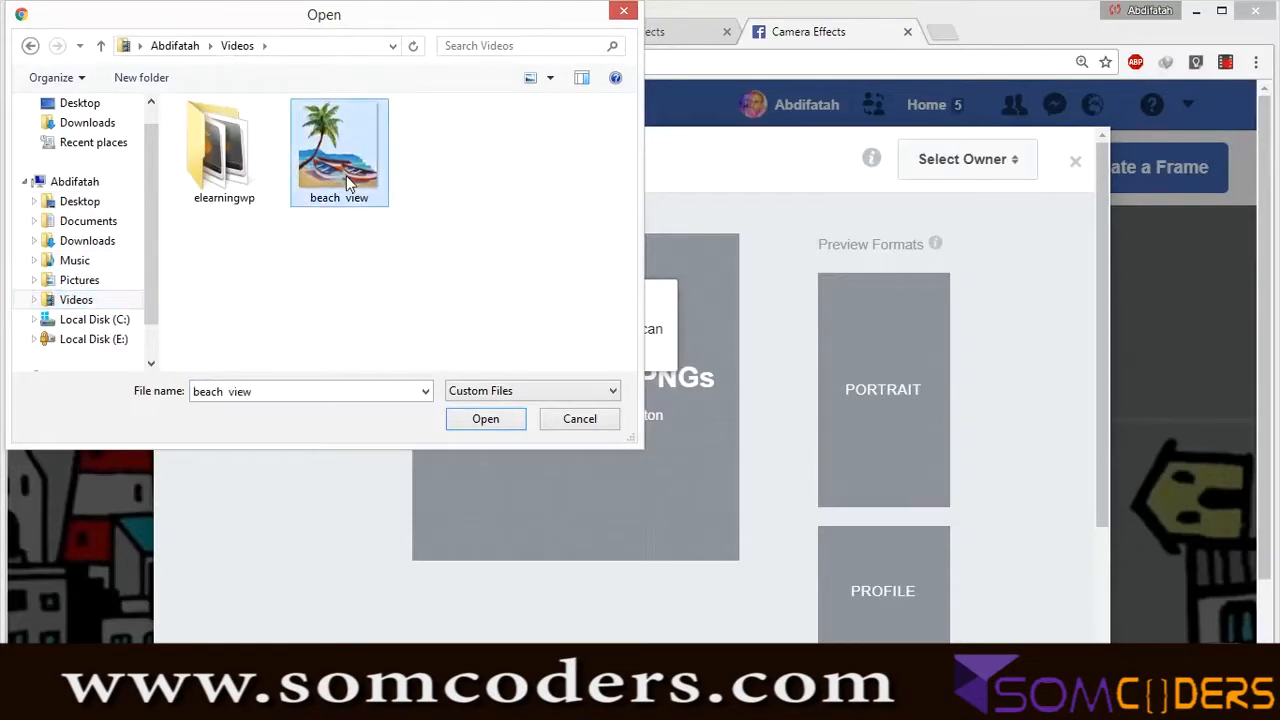
{"action": "double_click", "coordinate": [345, 180]}
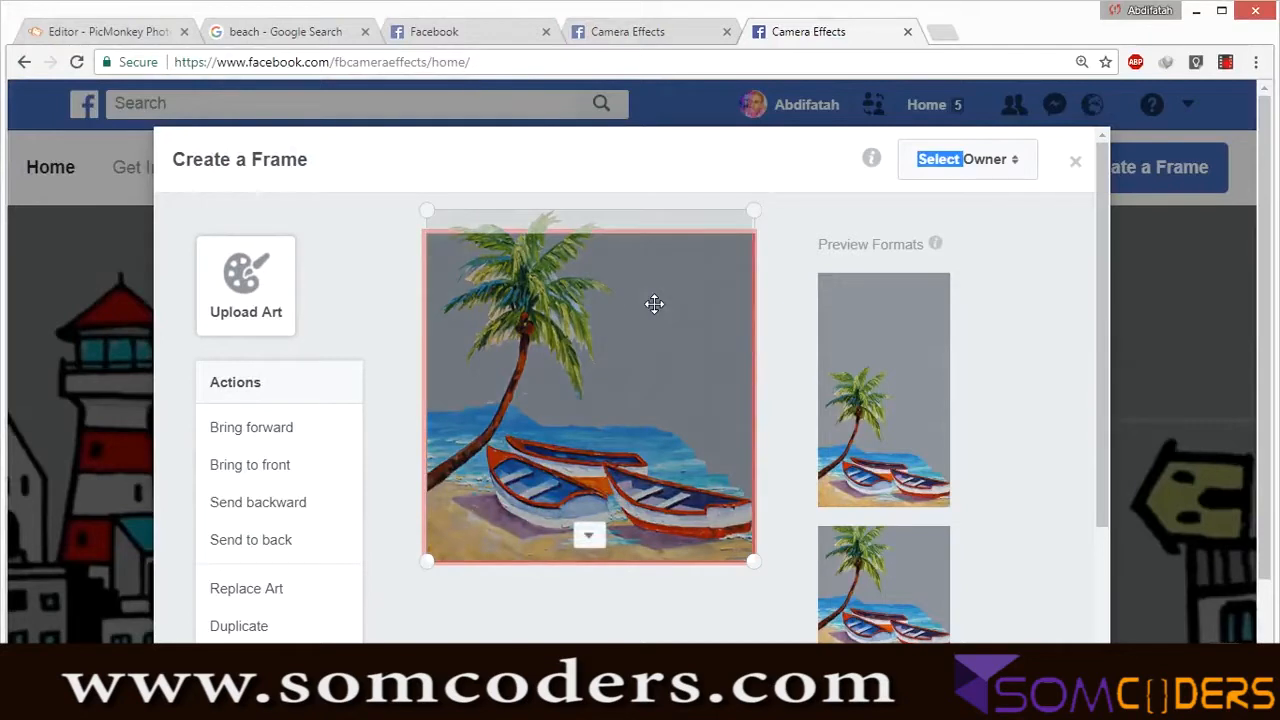
{"action": "mouse_move", "coordinate": [869, 416]}
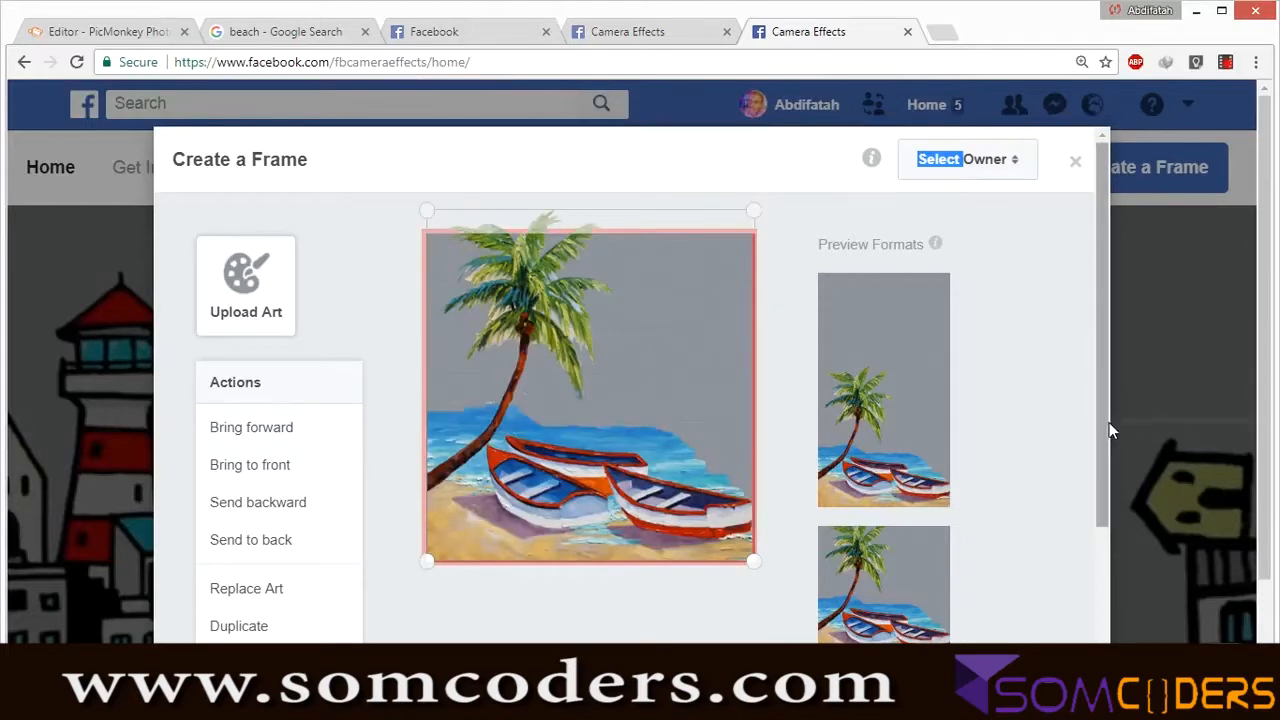
{"action": "left_click_drag", "start_coordinate": [1107, 426], "coordinate": [1110, 529]}
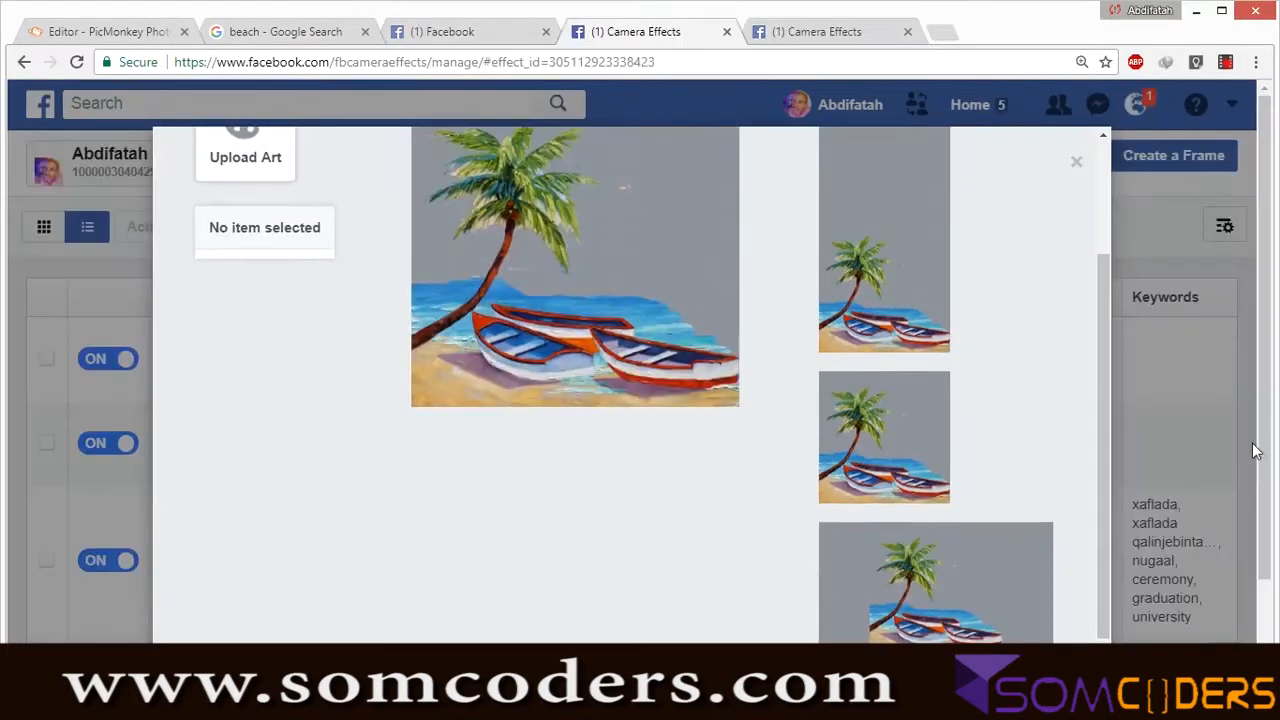
- Continue to the frame's Details stage and name the effect "beach"
{"action": "scroll", "coordinate": [1273, 580], "scroll_direction": "down", "scroll_amount": 3}
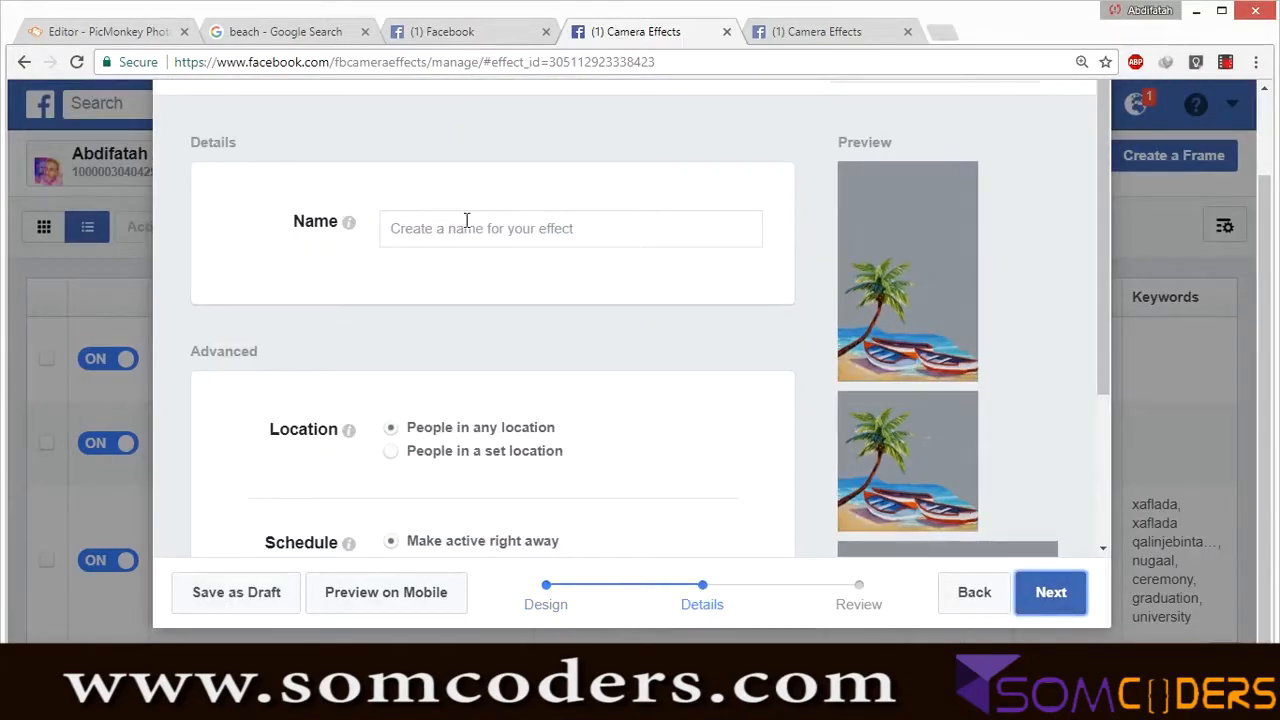
{"action": "left_click", "coordinate": [466, 220]}
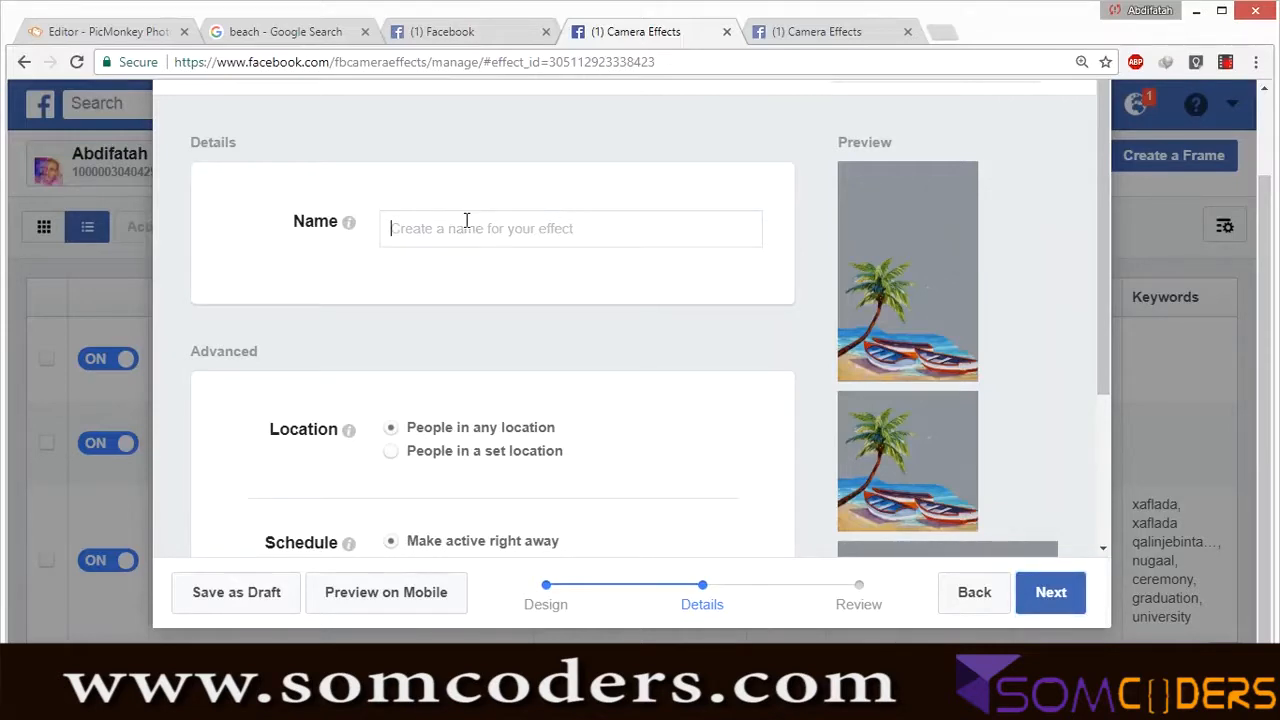
{"action": "type", "text": "beach"}
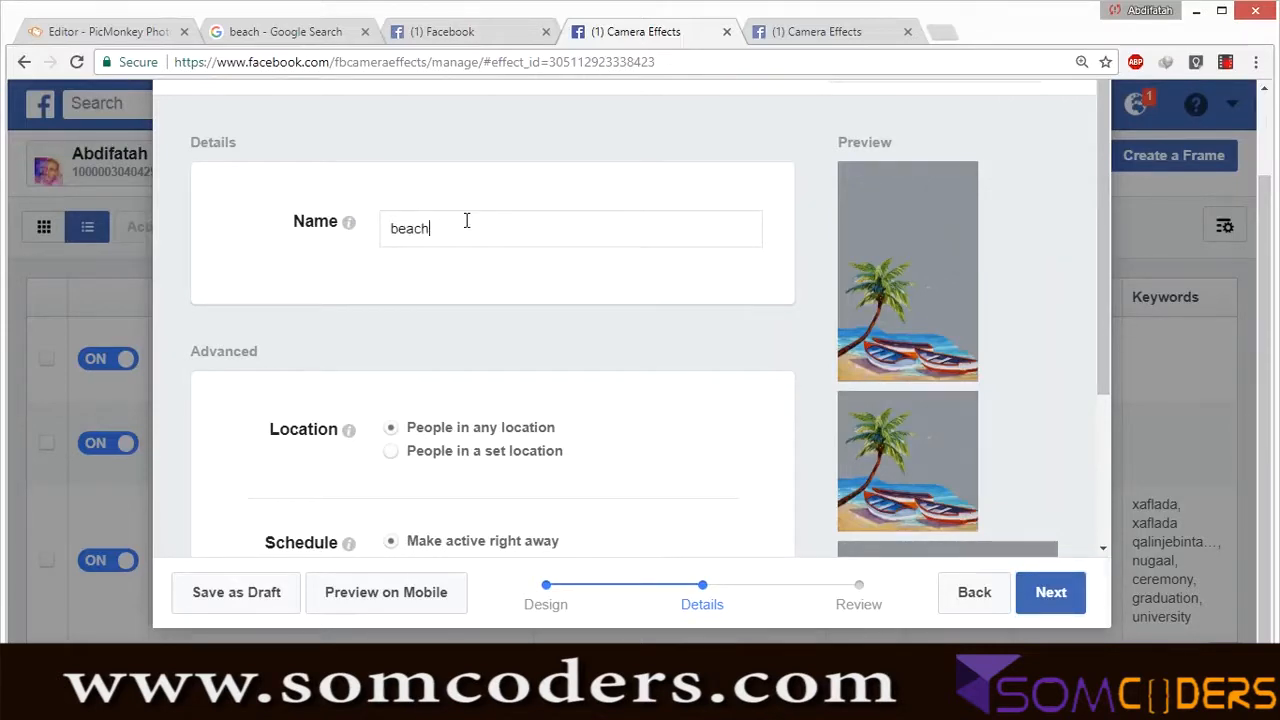
- Try to add the keywords "xeeb,beach" to the effect's advanced details
{"action": "left_click_drag", "start_coordinate": [1100, 313], "coordinate": [1094, 453]}
{"action": "left_click", "coordinate": [525, 443]}
{"action": "type", "text": "xee"}
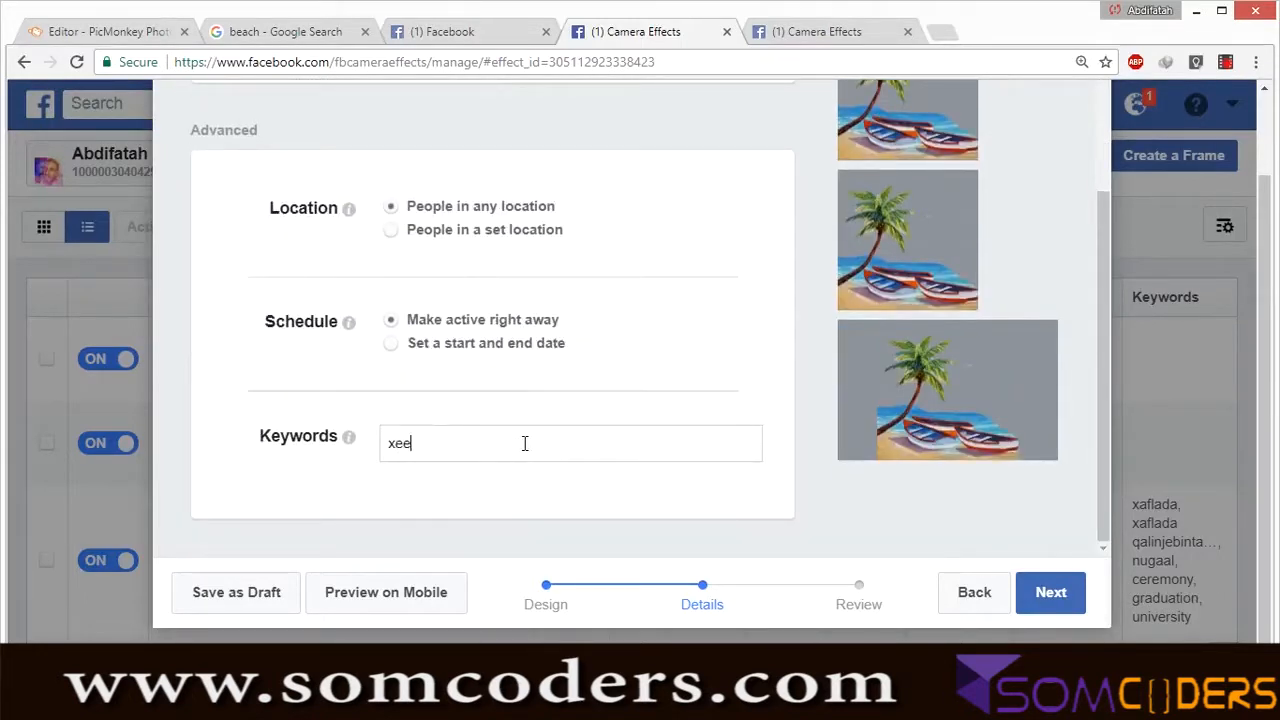
{"action": "type", "text": "b,beach,"}
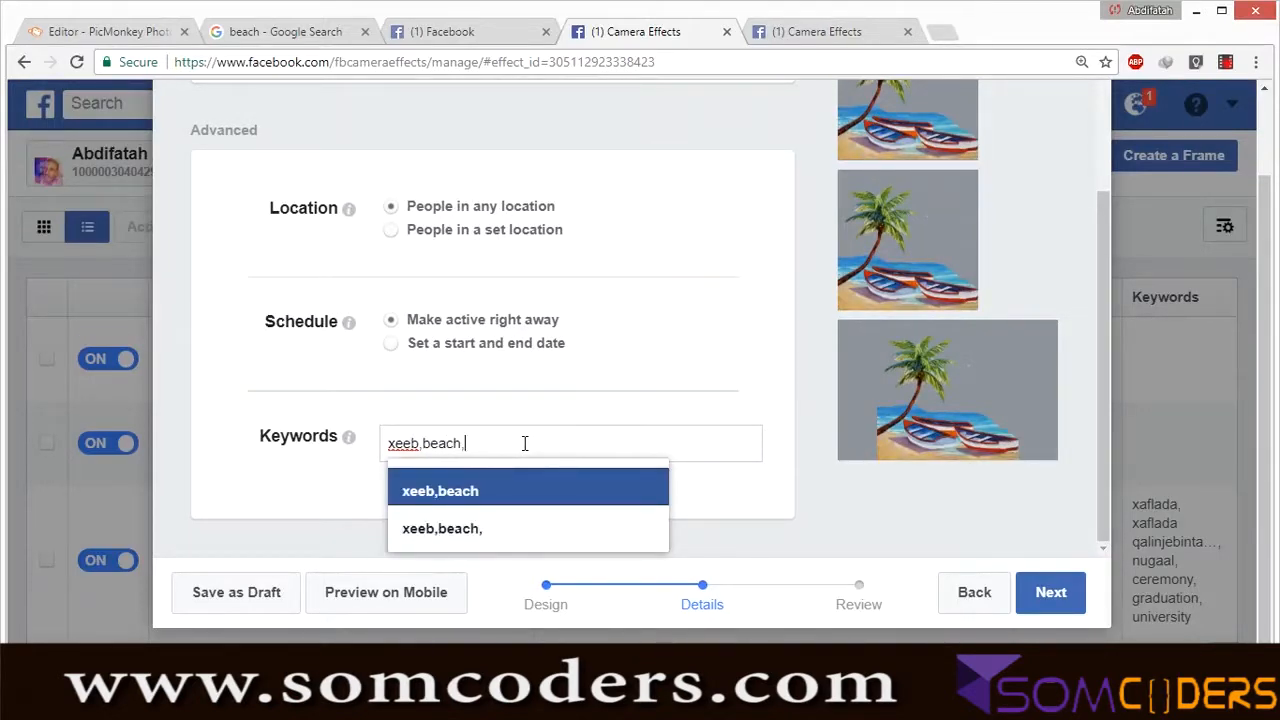
{"action": "key", "text": "BackSpace"}
{"action": "key", "text": "BackSpace"}
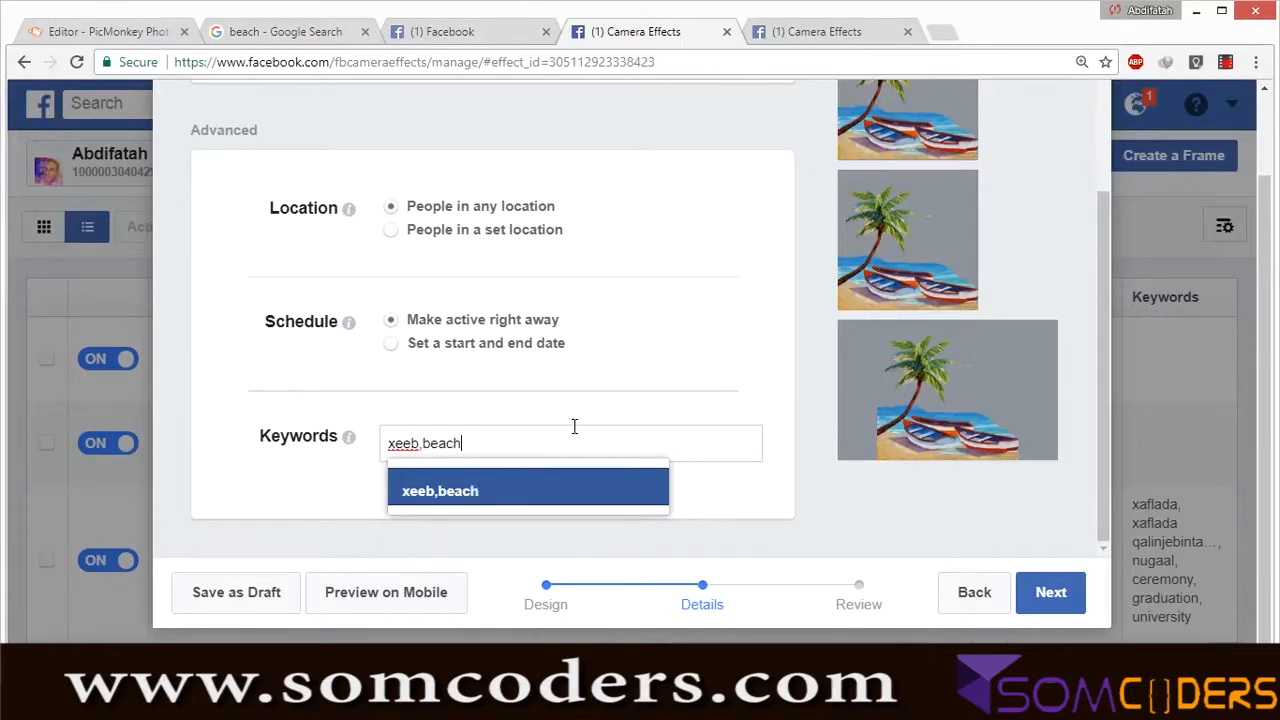
- Continue to the Review stage, publish the beach frame and confirm its submission
{"action": "left_click", "coordinate": [1050, 593]}
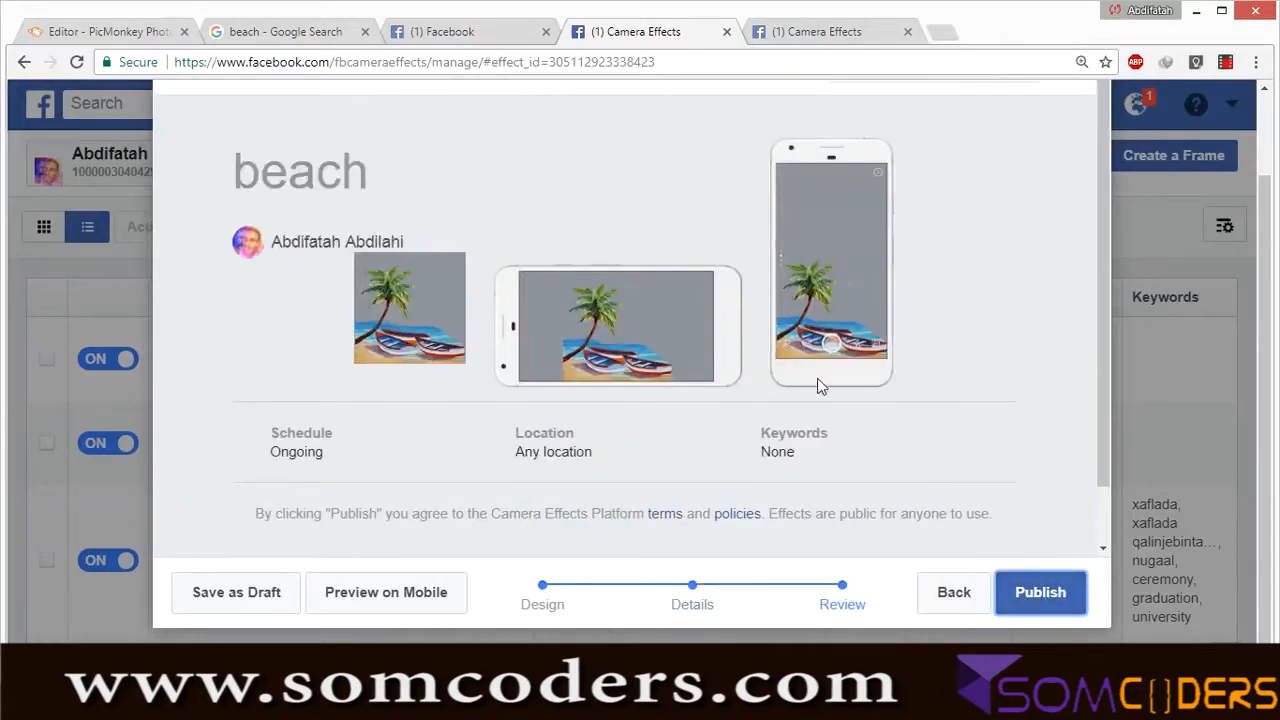
{"action": "left_click", "coordinate": [1060, 593]}
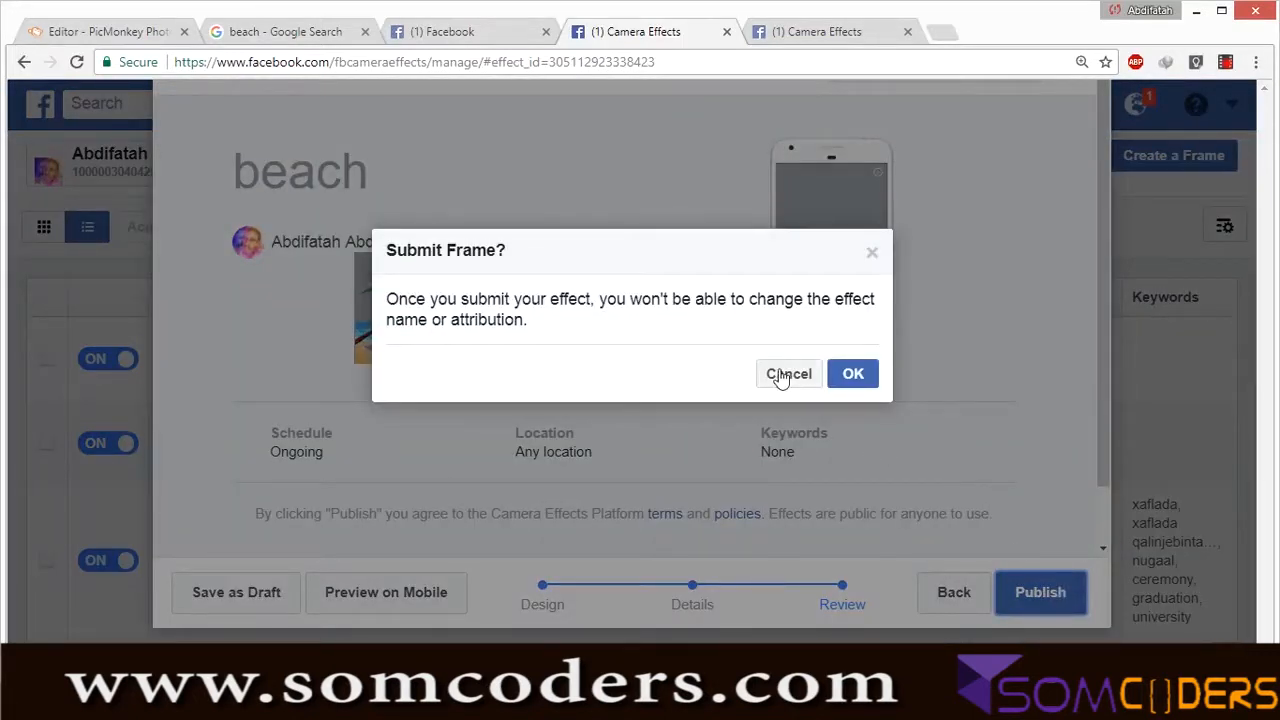
{"action": "left_click", "coordinate": [853, 375]}
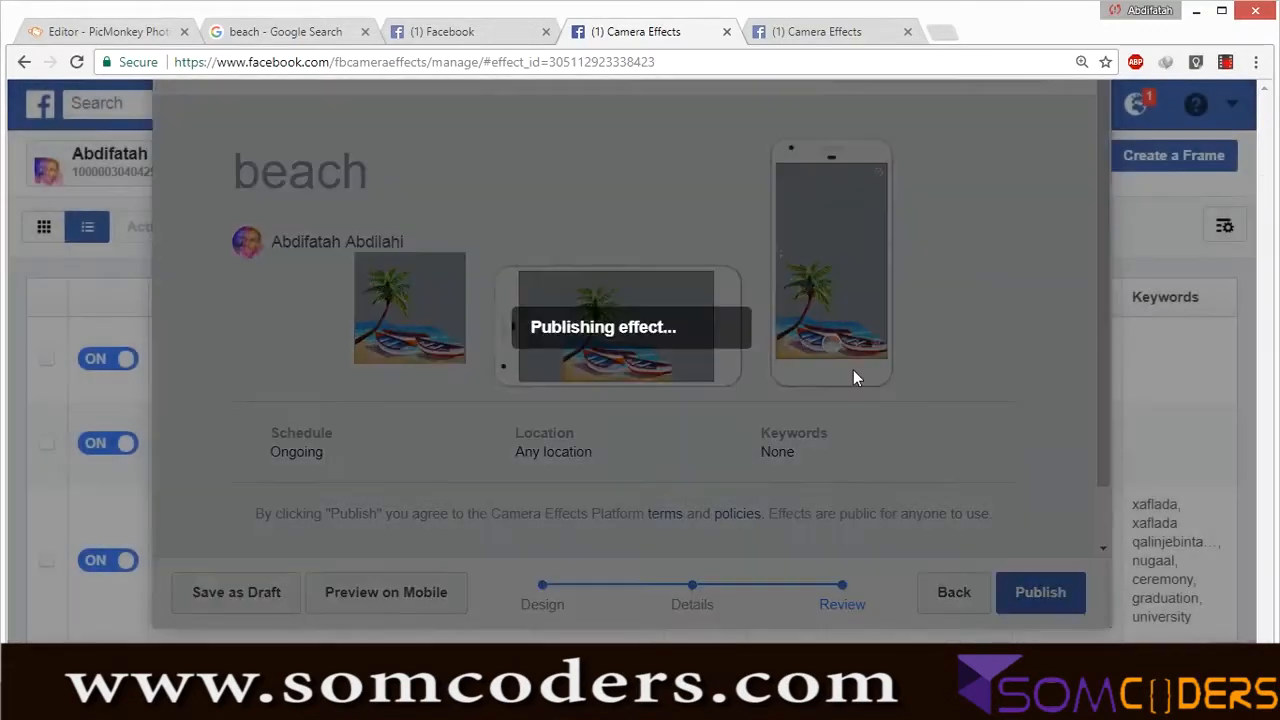